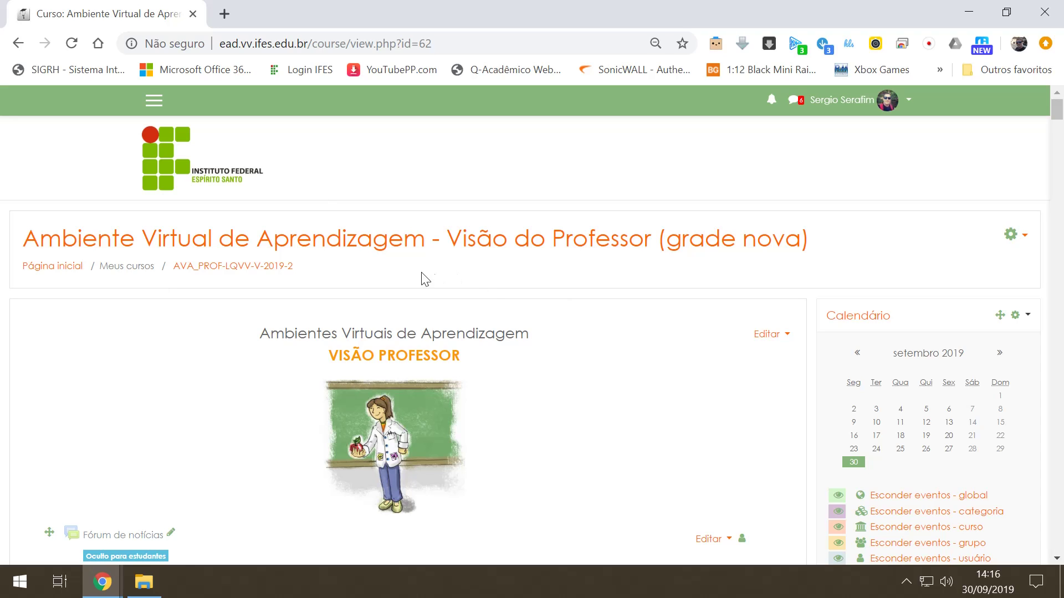
Open the site's home page in a separate tab, keeping the course page open
{"action": "scroll", "coordinate": [422, 280], "scroll_direction": "down", "scroll_amount": 3}
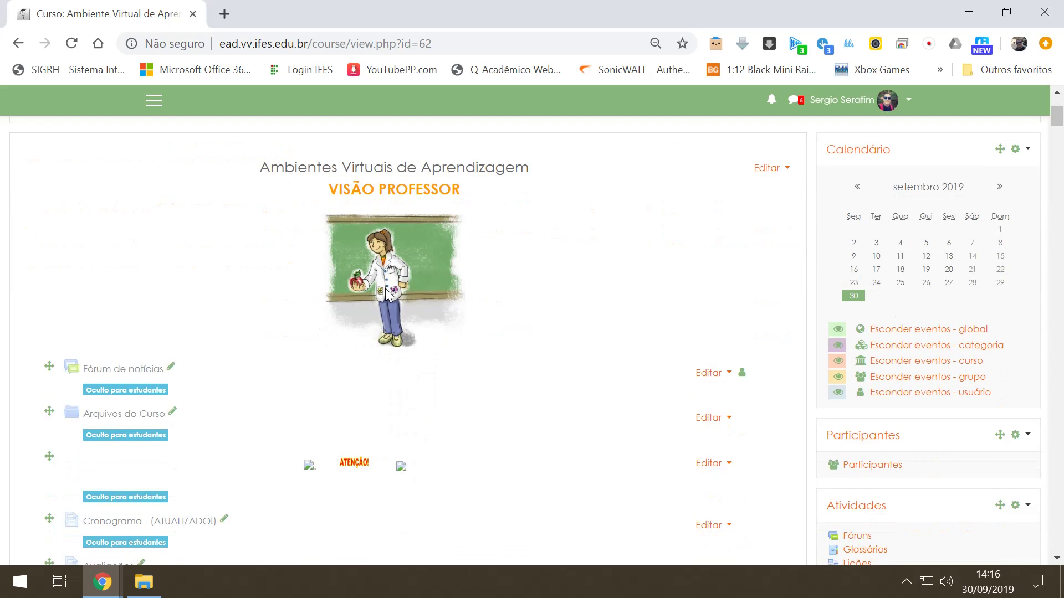
{"action": "scroll", "coordinate": [419, 275], "scroll_direction": "up", "scroll_amount": 3}
{"action": "scroll", "coordinate": [389, 295], "scroll_direction": "down", "scroll_amount": 1}
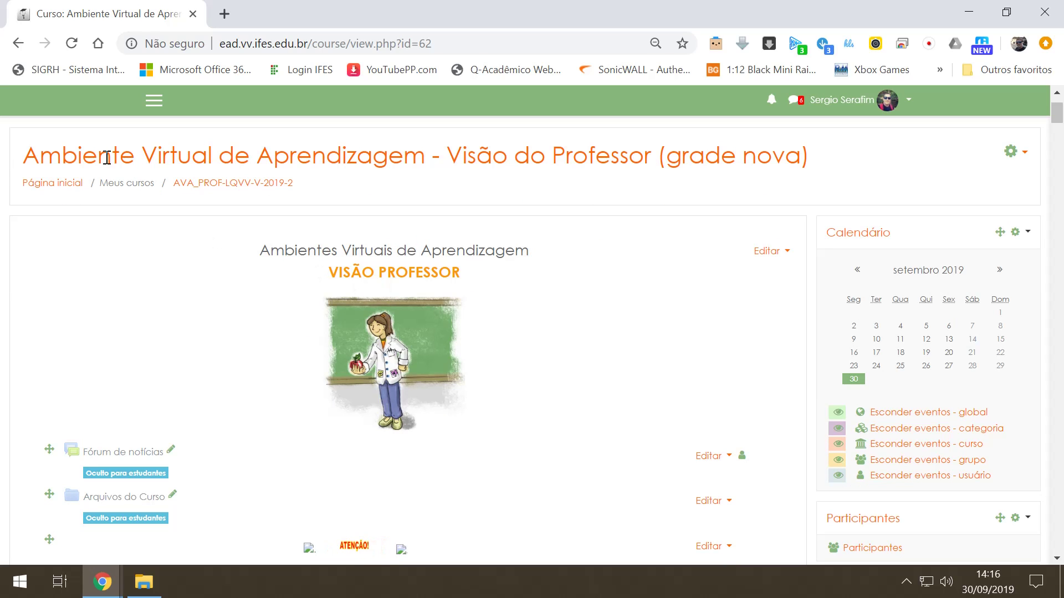
{"action": "left_click", "coordinate": [67, 181]}
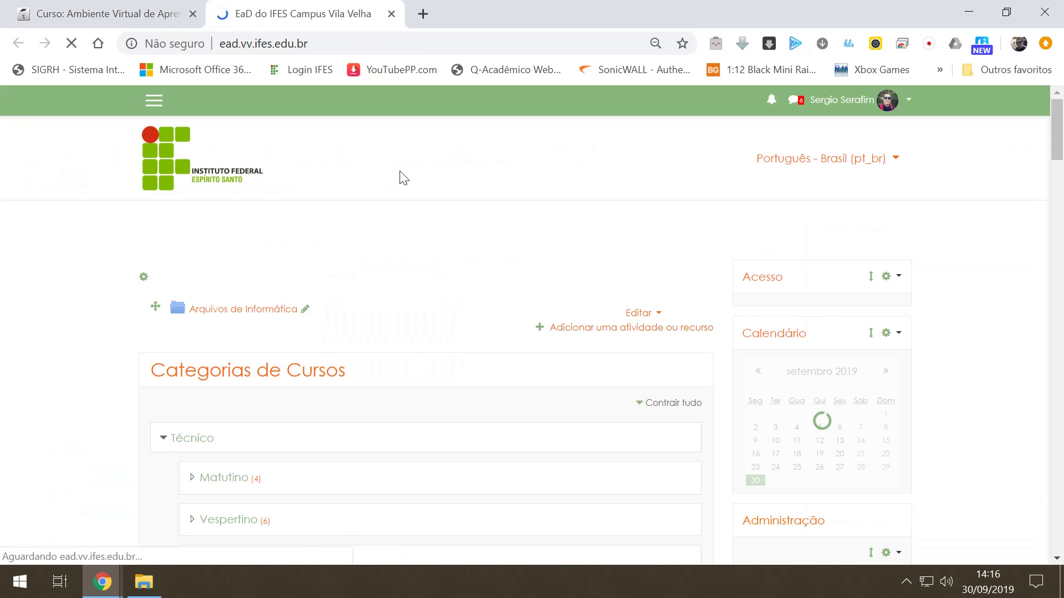
Open the Salas de TIE subcategory under Outros in the course categories
{"action": "scroll", "coordinate": [262, 347], "scroll_direction": "down", "scroll_amount": 7}
{"action": "scroll", "coordinate": [262, 346], "scroll_direction": "down", "scroll_amount": 1}
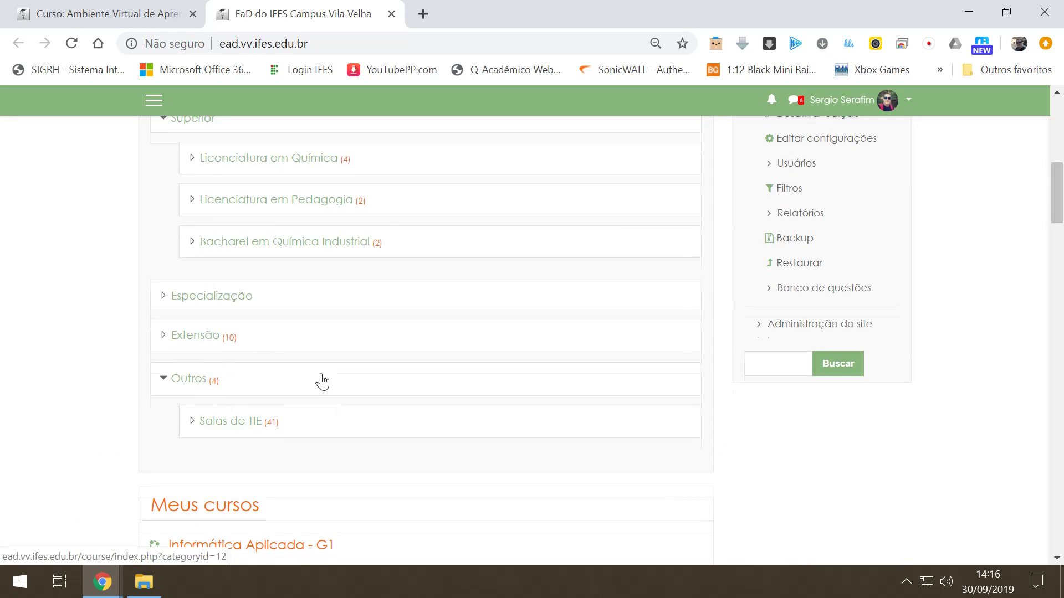
{"action": "scroll", "coordinate": [321, 380], "scroll_direction": "up", "scroll_amount": 3}
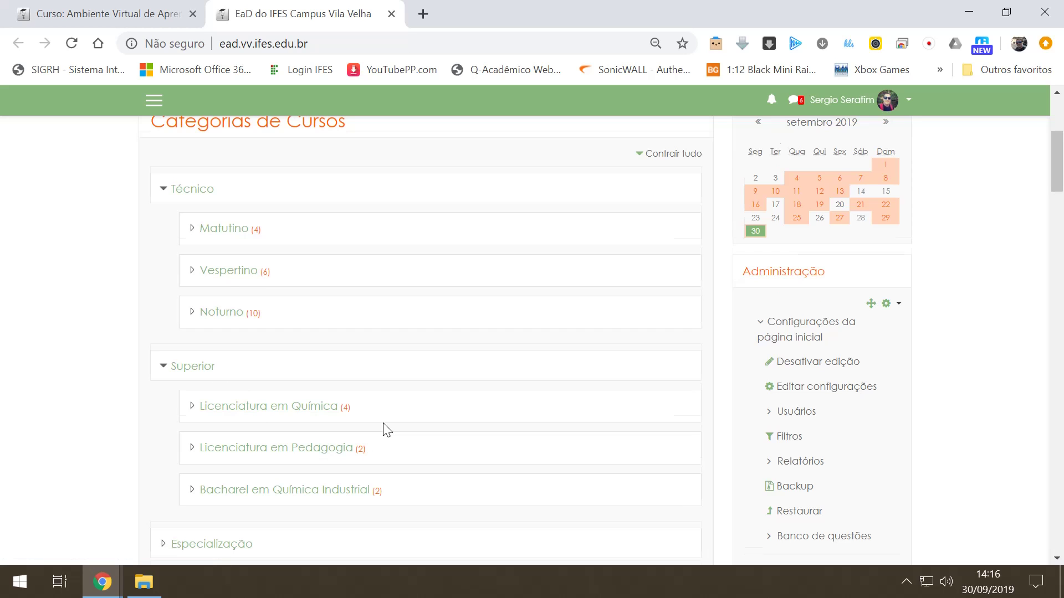
{"action": "scroll", "coordinate": [351, 442], "scroll_direction": "down", "scroll_amount": 7}
{"action": "scroll", "coordinate": [152, 363], "scroll_direction": "up", "scroll_amount": 3}
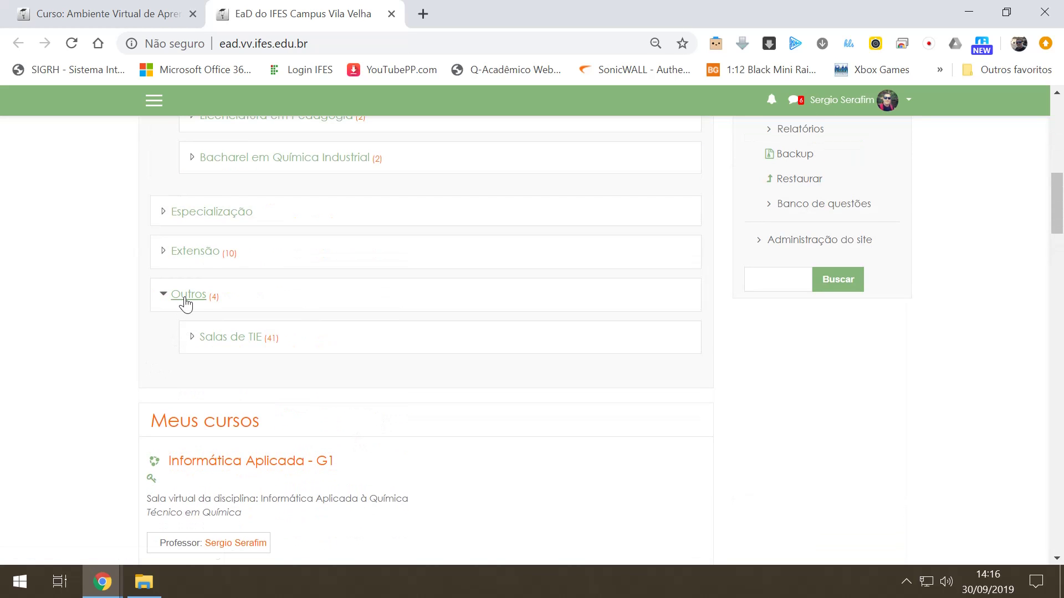
{"action": "left_click", "coordinate": [224, 337]}
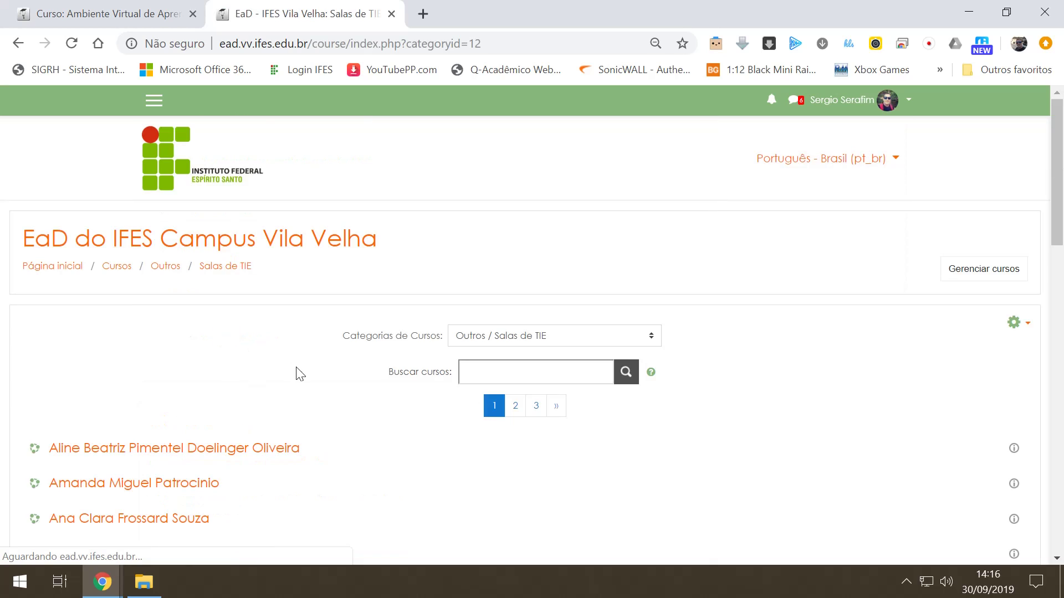
Look through the list of rooms in Salas de TIE and close its tab to return to the course
{"action": "scroll", "coordinate": [294, 372], "scroll_direction": "down", "scroll_amount": 9}
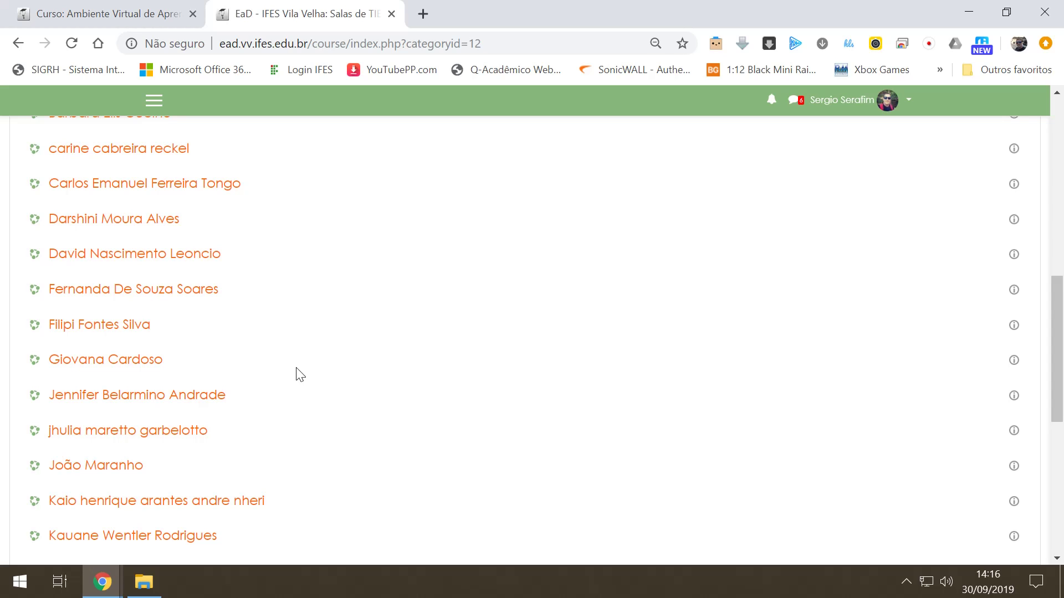
{"action": "scroll", "coordinate": [222, 351], "scroll_direction": "up", "scroll_amount": 9}
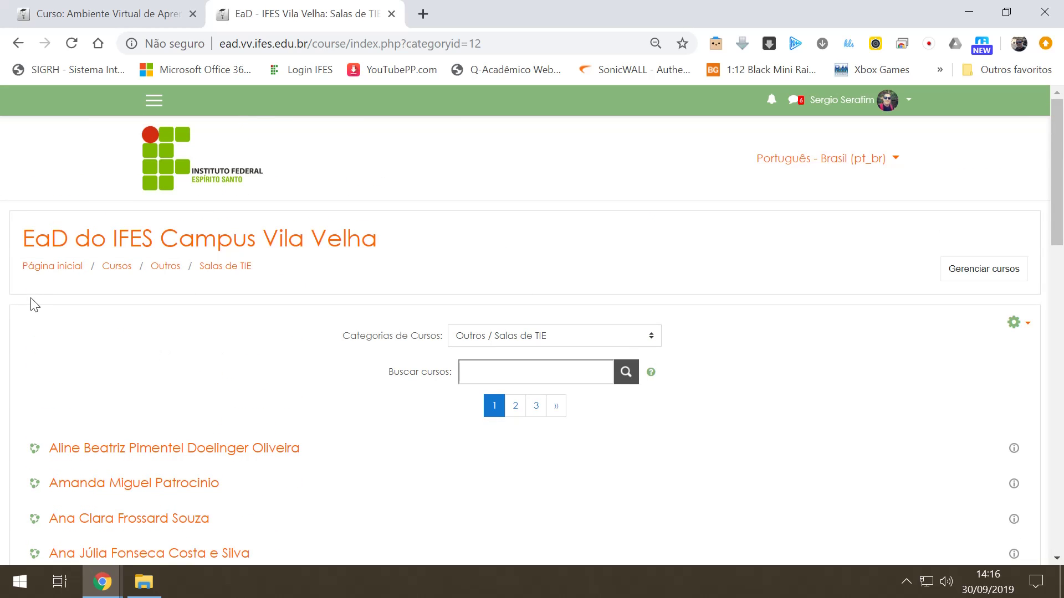
{"action": "key", "text": "ctrl+w"}
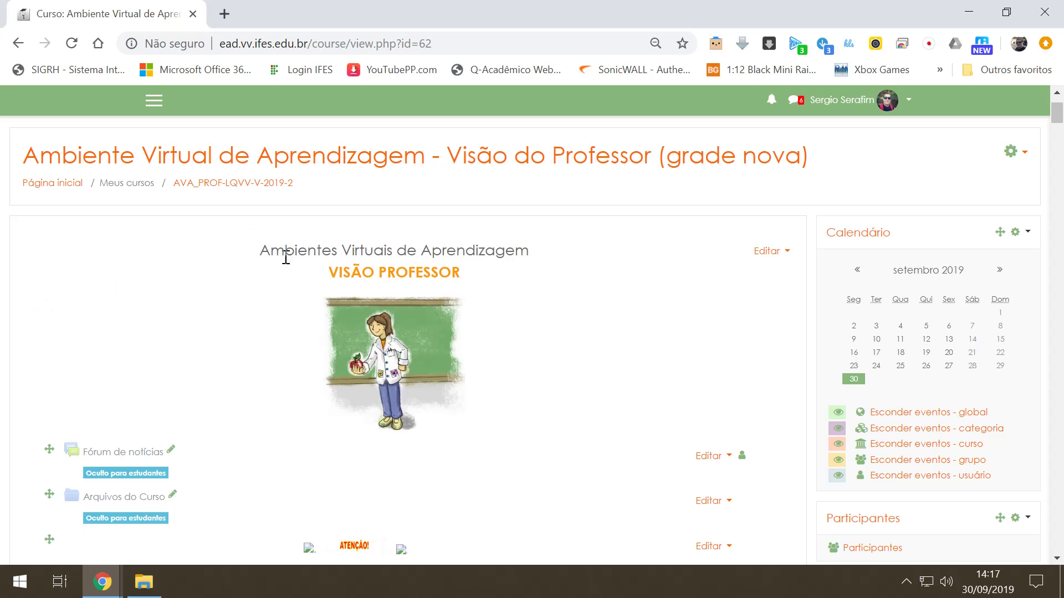
Review the Semana 1 example resources and open Página Web de Texto Simples in a separate tab
{"action": "scroll", "coordinate": [365, 327], "scroll_direction": "down", "scroll_amount": 2}
{"action": "scroll", "coordinate": [364, 326], "scroll_direction": "down", "scroll_amount": 15}
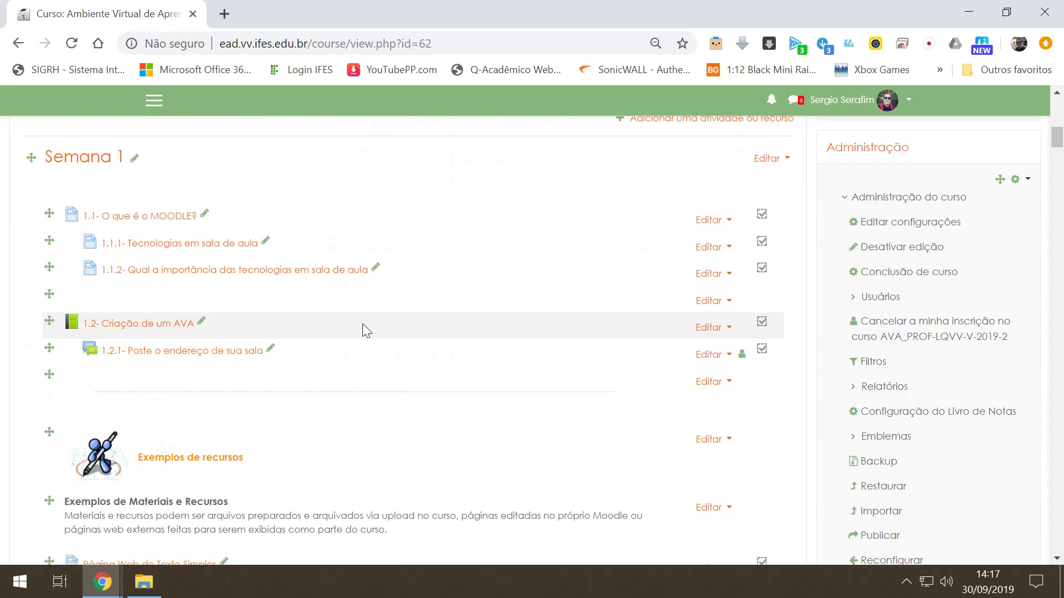
{"action": "scroll", "coordinate": [363, 325], "scroll_direction": "up", "scroll_amount": 2}
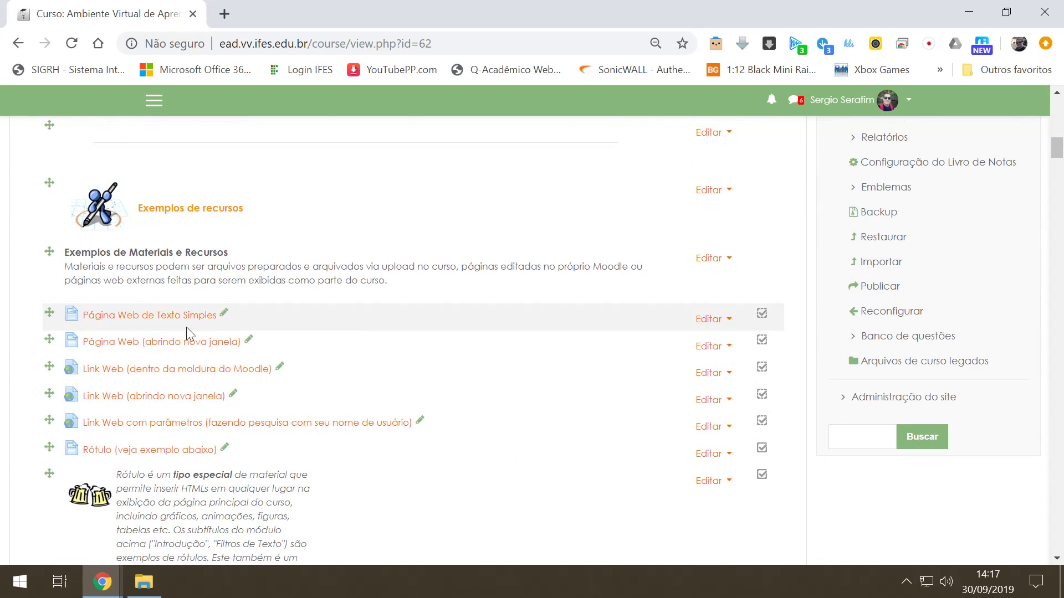
{"action": "scroll", "coordinate": [169, 397], "scroll_direction": "down", "scroll_amount": 5}
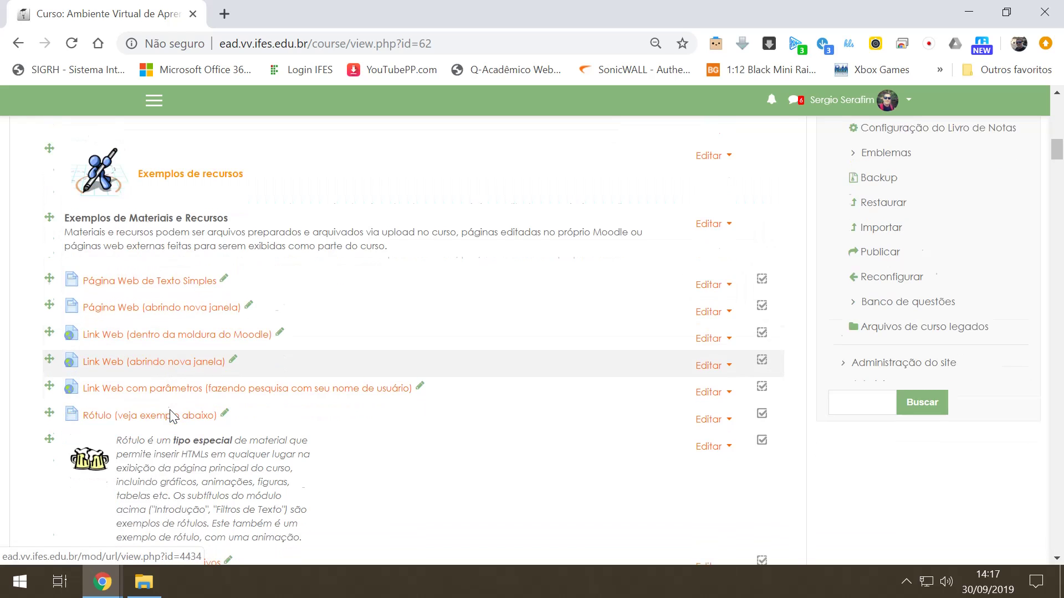
{"action": "scroll", "coordinate": [164, 413], "scroll_direction": "down", "scroll_amount": 2}
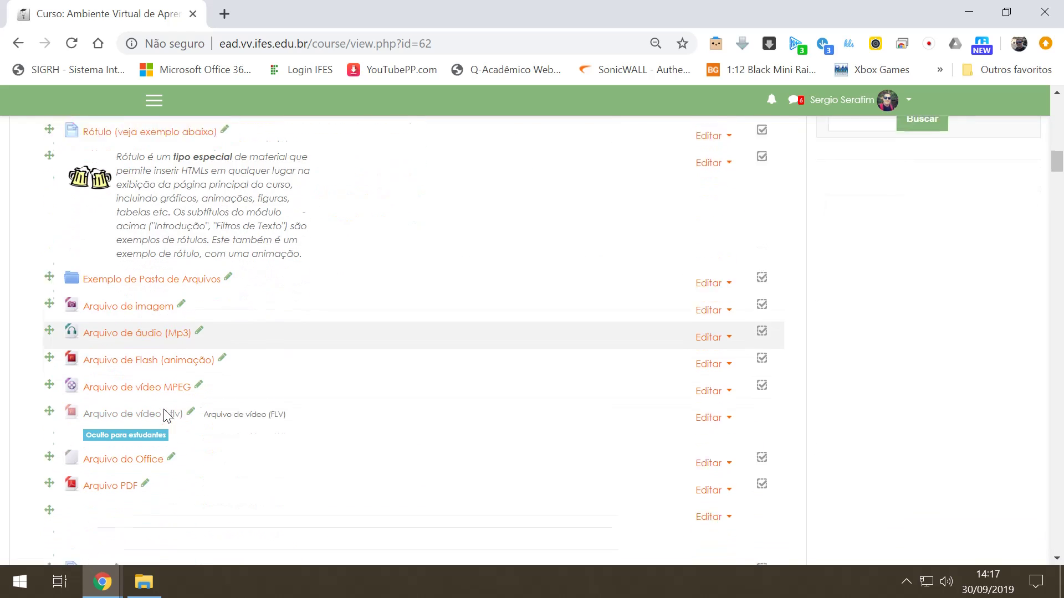
{"action": "scroll", "coordinate": [164, 413], "scroll_direction": "up", "scroll_amount": 3}
{"action": "scroll", "coordinate": [164, 410], "scroll_direction": "up", "scroll_amount": 2}
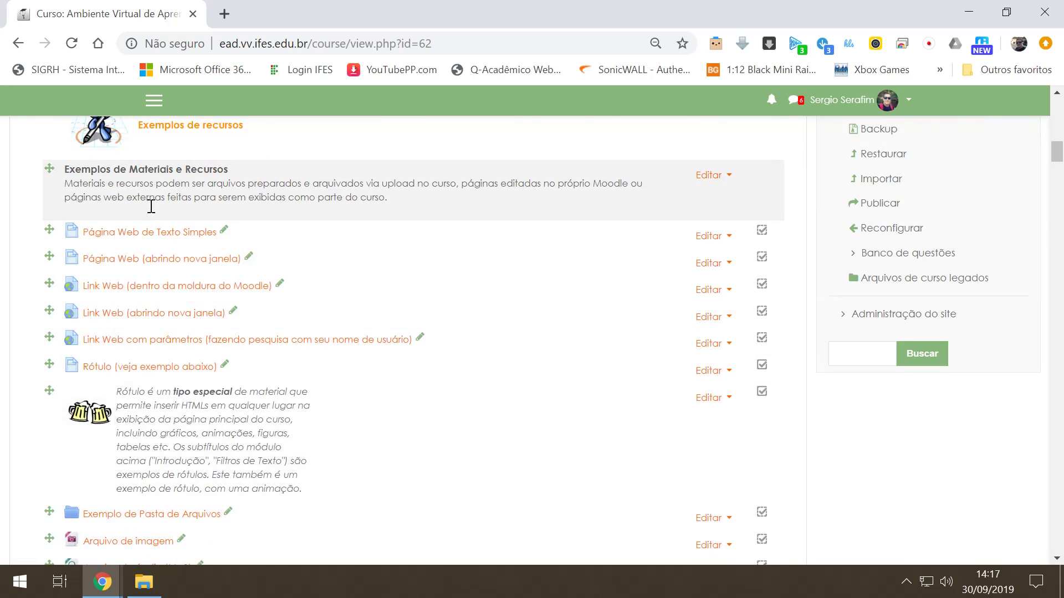
{"action": "left_click", "coordinate": [159, 237]}
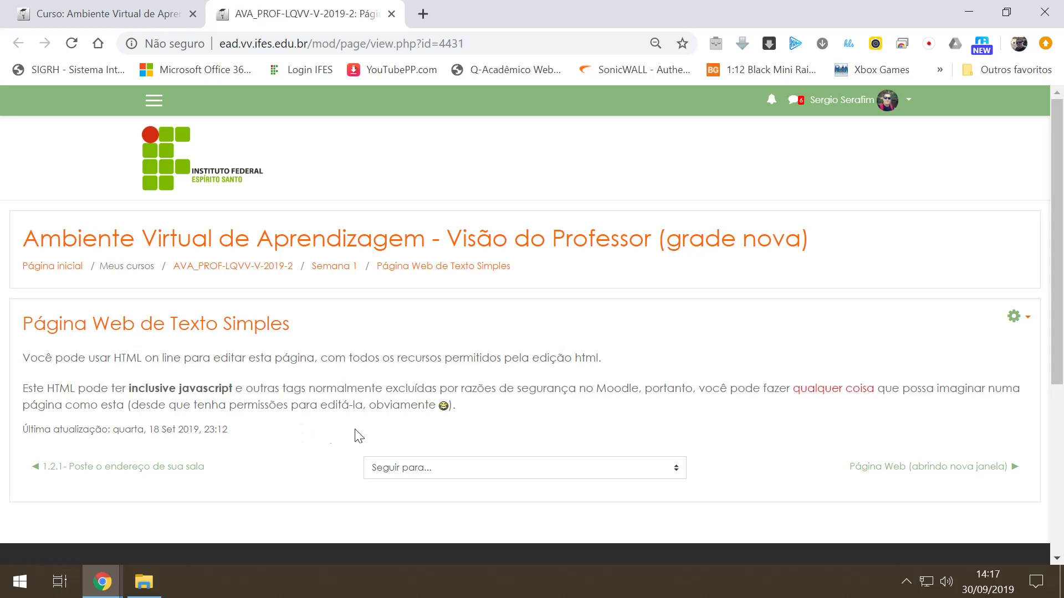
Read the sample page's HTML and javascript text, and return to the course page with the duplicate course tab closed
{"action": "double_click", "coordinate": [824, 392]}
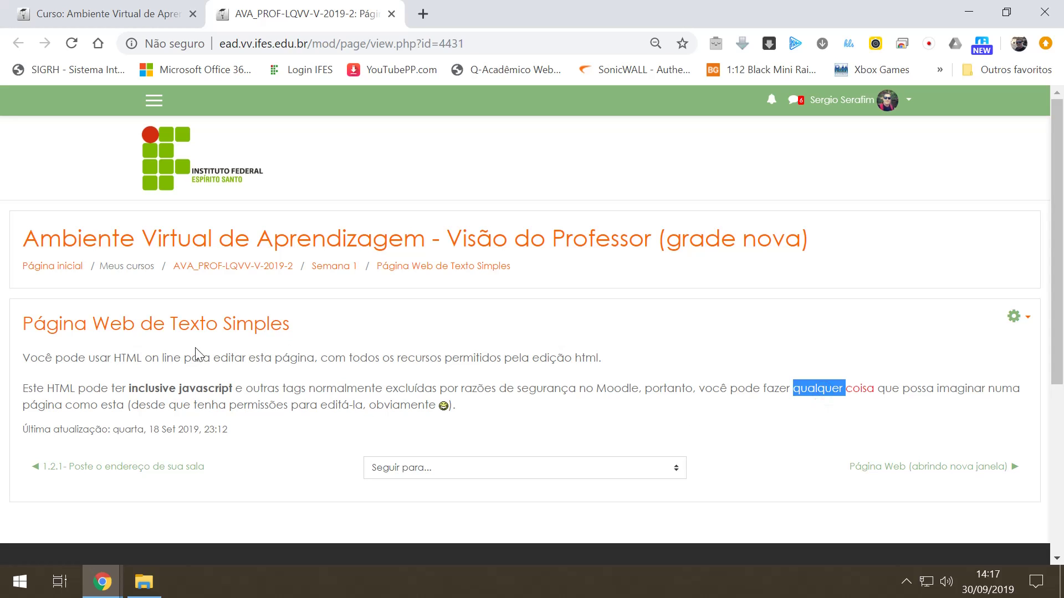
{"action": "double_click", "coordinate": [154, 388]}
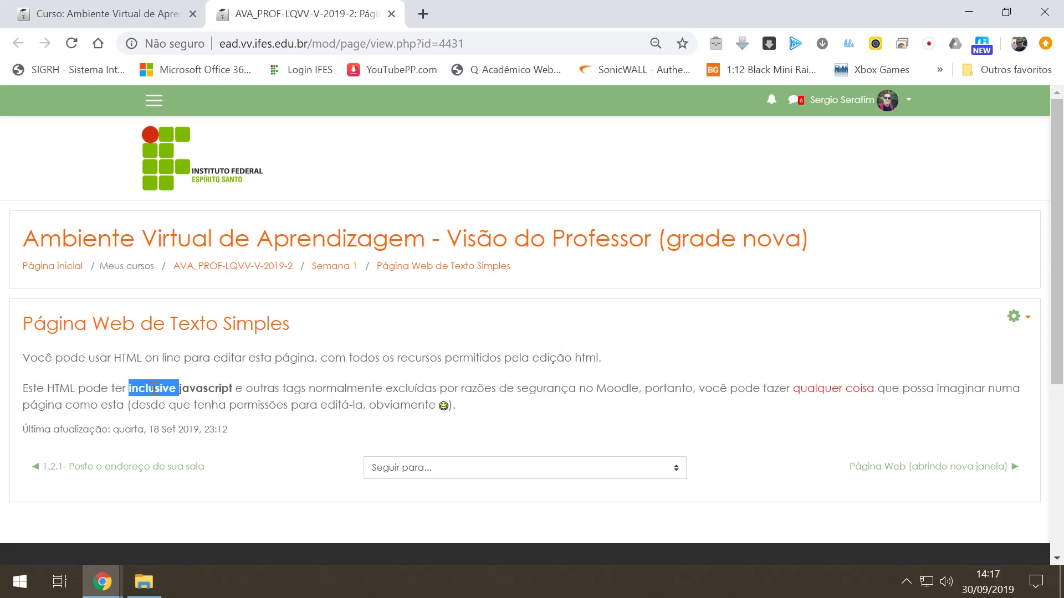
{"action": "left_click", "coordinate": [262, 388]}
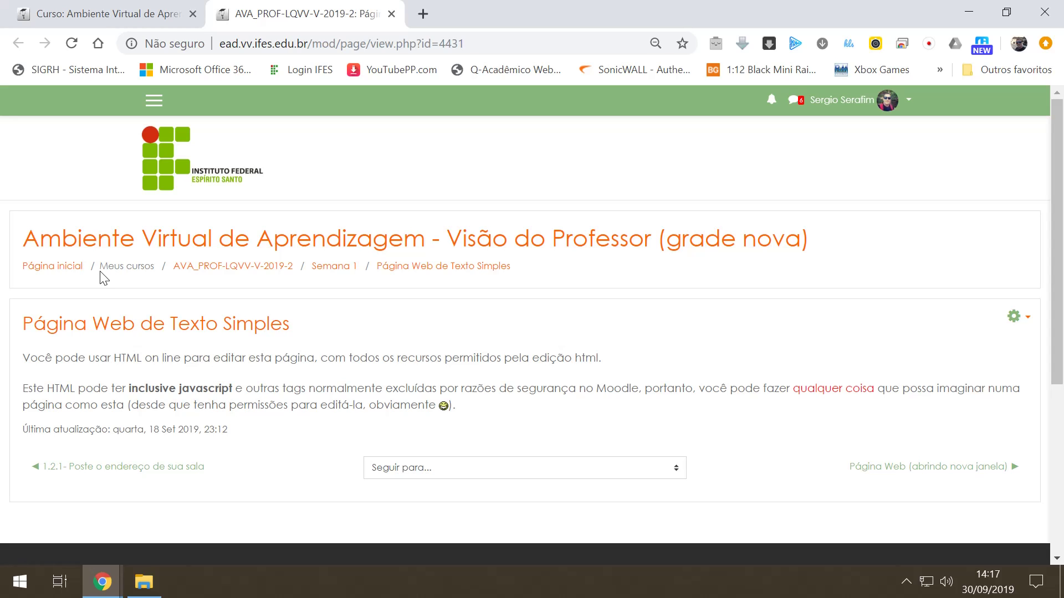
{"action": "left_click", "coordinate": [189, 268]}
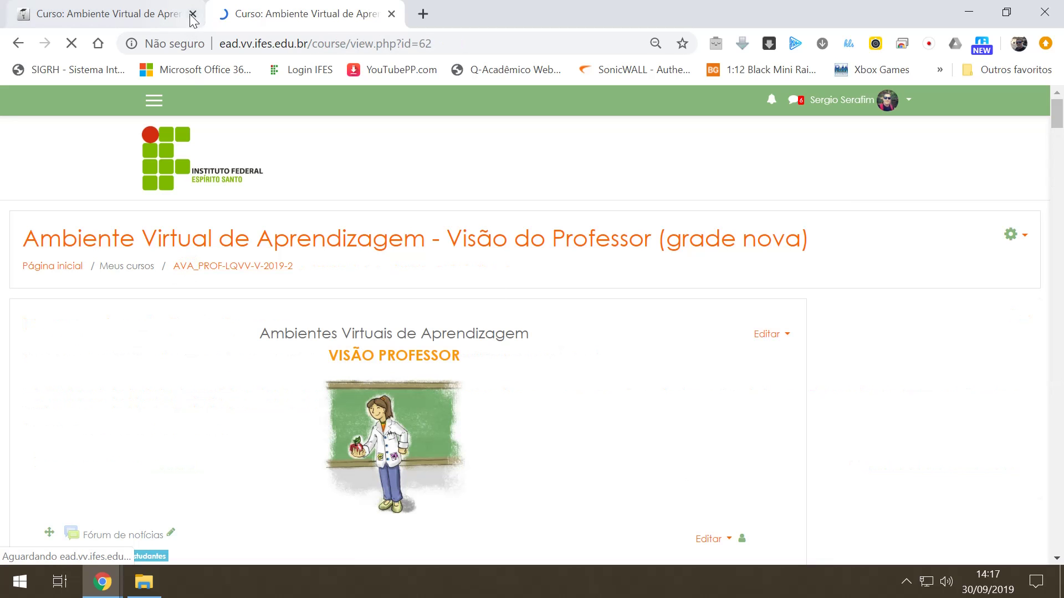
{"action": "left_click", "coordinate": [192, 14]}
View the 1.1- O que é o MOODLE? page with its embedded video in a separate tab, and close it
{"action": "scroll", "coordinate": [286, 486], "scroll_direction": "down", "scroll_amount": 10}
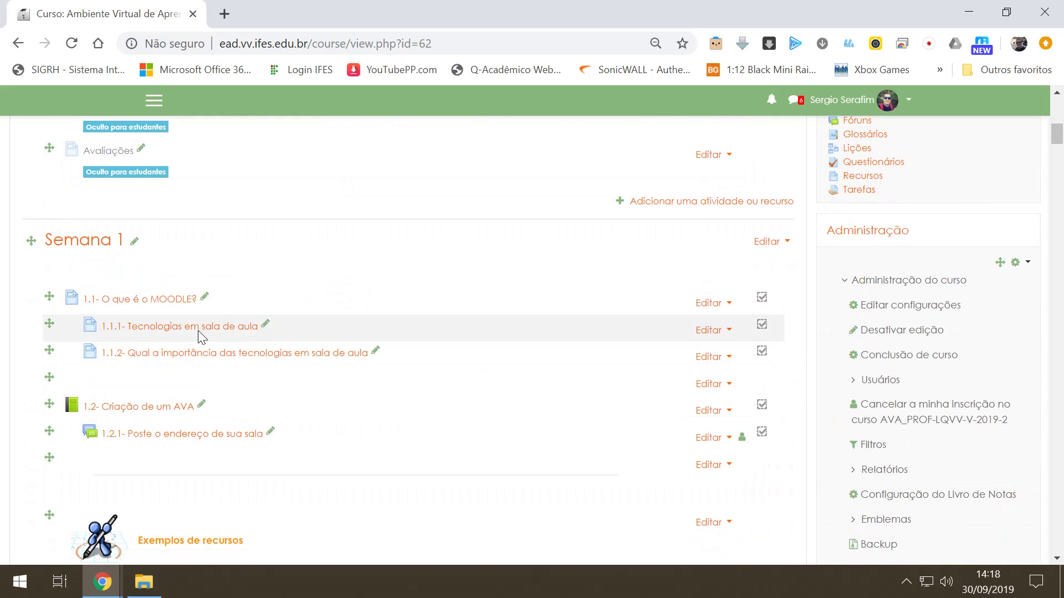
{"action": "left_click", "coordinate": [185, 298]}
{"action": "scroll", "coordinate": [278, 334], "scroll_direction": "down", "scroll_amount": 3}
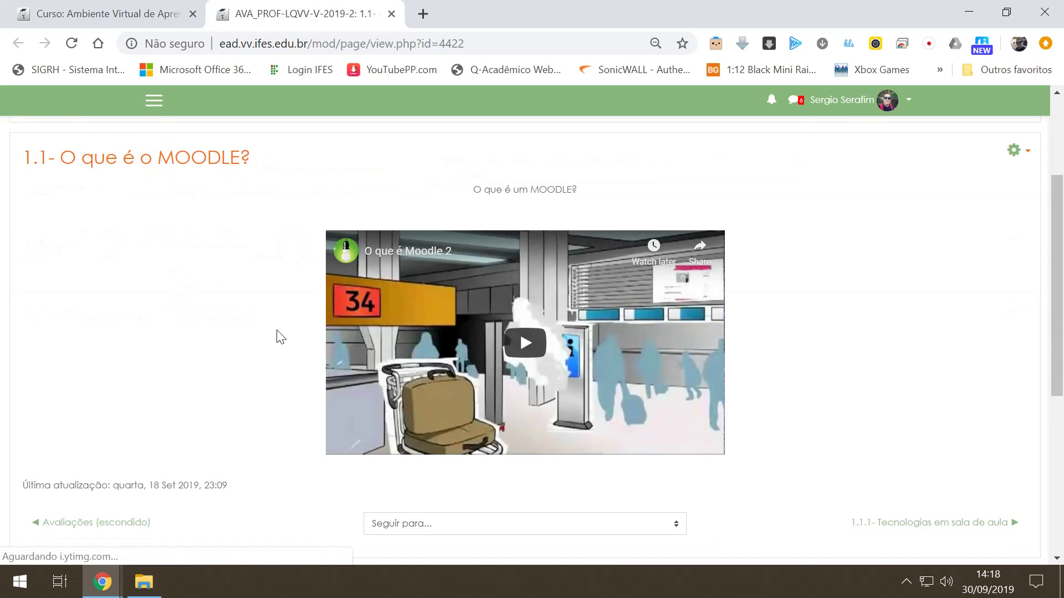
{"action": "key", "text": "ctrl+w"}
Preview the 1.1.1 and 1.1.2 classroom technology pages in separate tabs, closing each one
{"action": "left_click", "coordinate": [216, 326]}
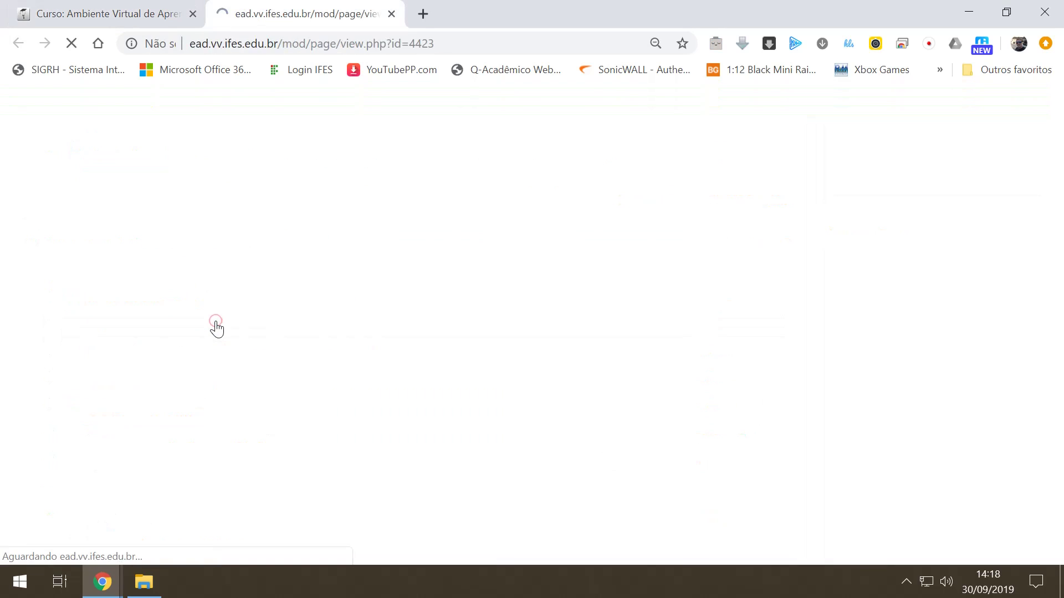
{"action": "key", "text": "ctrl+w"}
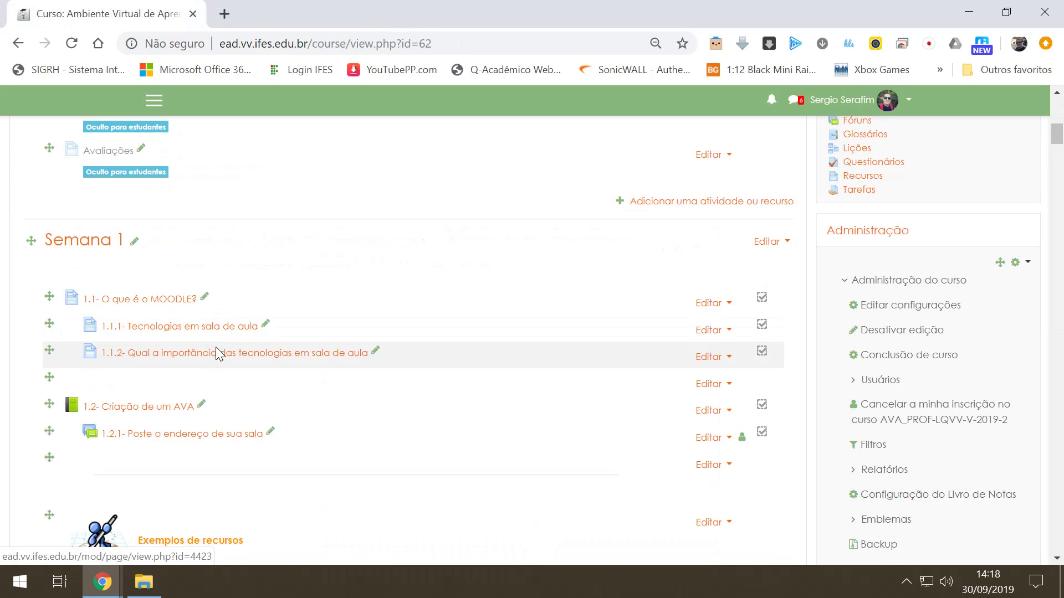
{"action": "left_click", "coordinate": [216, 352]}
{"action": "scroll", "coordinate": [219, 354], "scroll_direction": "down", "scroll_amount": 3}
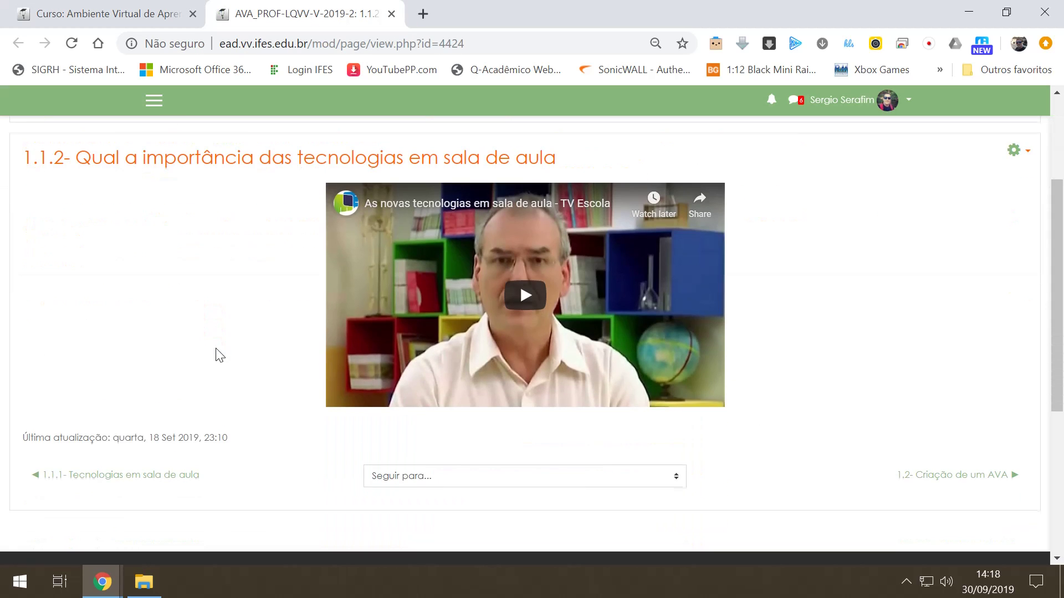
{"action": "key", "text": "ctrl+w"}
Open the 1.4- Incorporando um vídeo do Youtube page in a separate tab and examine its text and embedded video
{"action": "scroll", "coordinate": [216, 355], "scroll_direction": "down", "scroll_amount": 10}
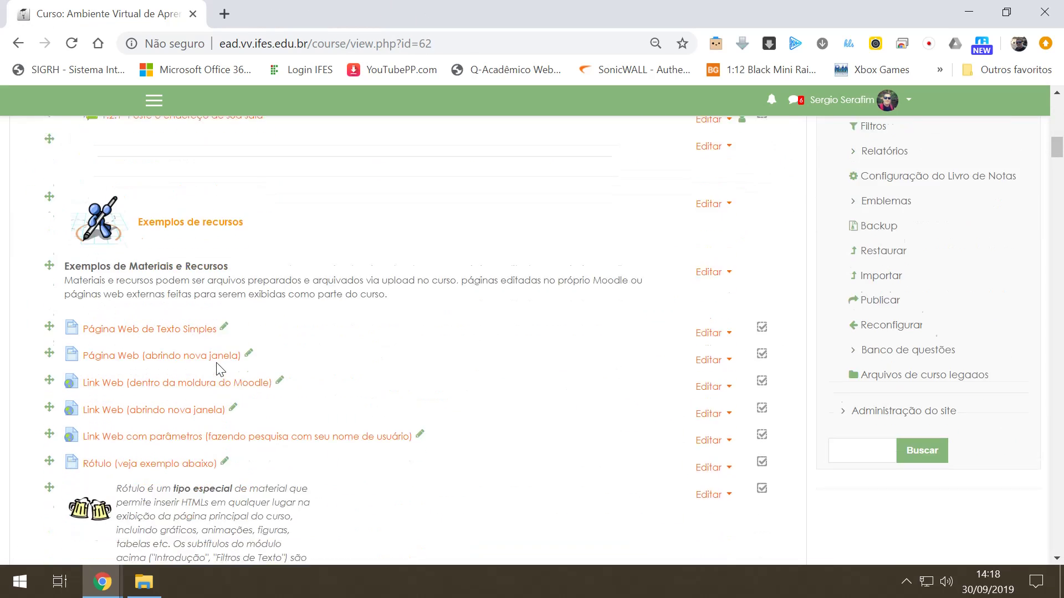
{"action": "scroll", "coordinate": [216, 369], "scroll_direction": "down", "scroll_amount": 7}
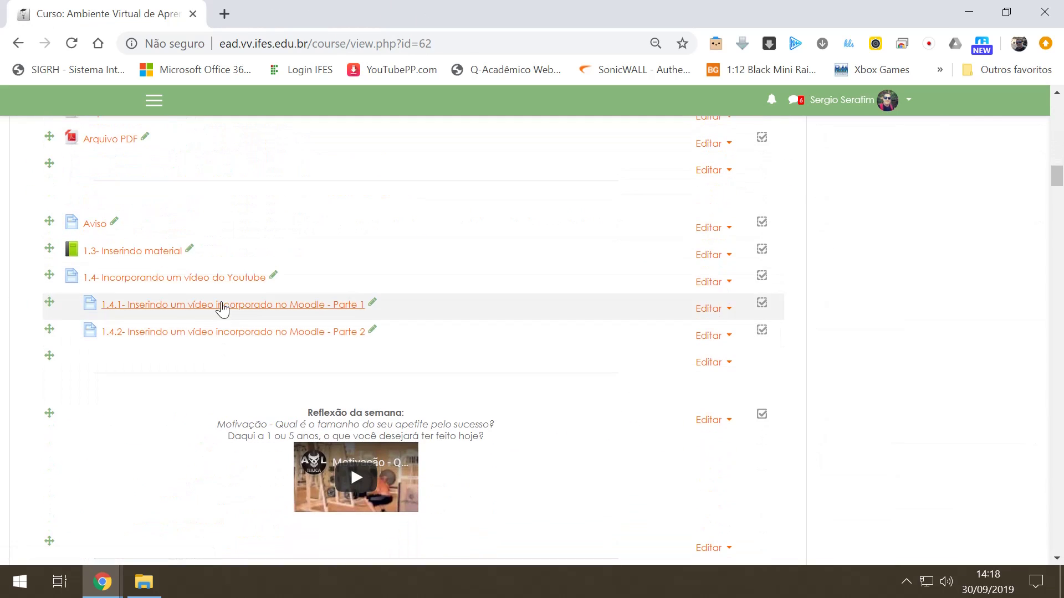
{"action": "left_click", "coordinate": [231, 284]}
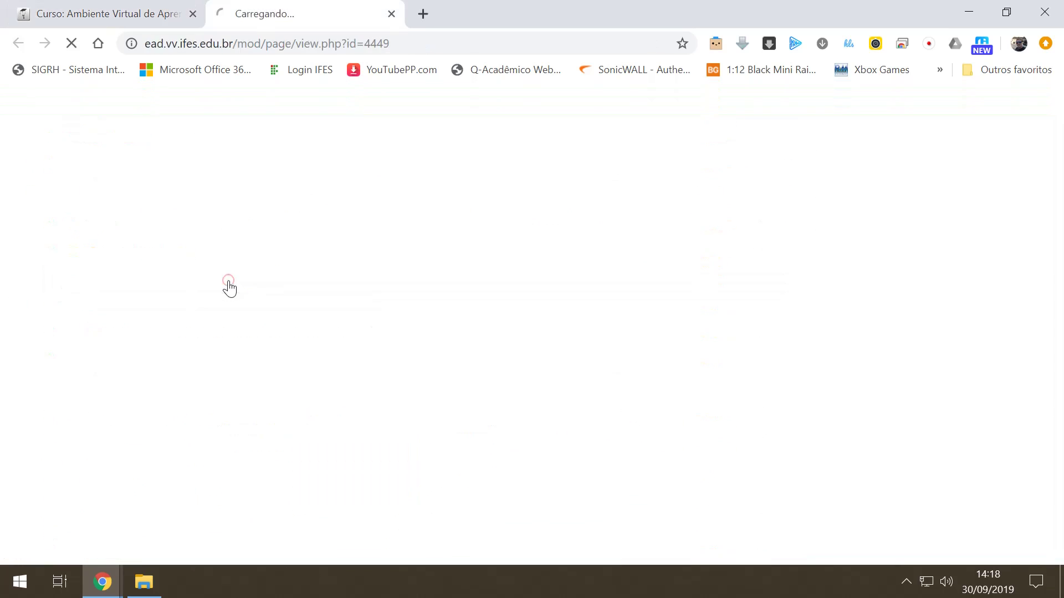
{"action": "scroll", "coordinate": [285, 316], "scroll_direction": "down", "scroll_amount": 3}
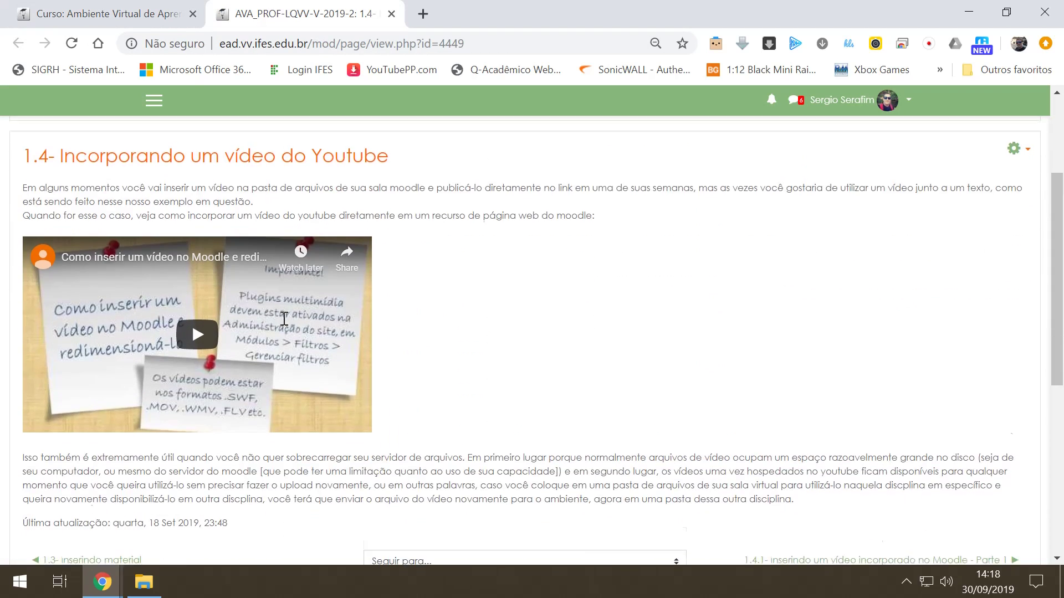
{"action": "scroll", "coordinate": [283, 318], "scroll_direction": "up", "scroll_amount": 2}
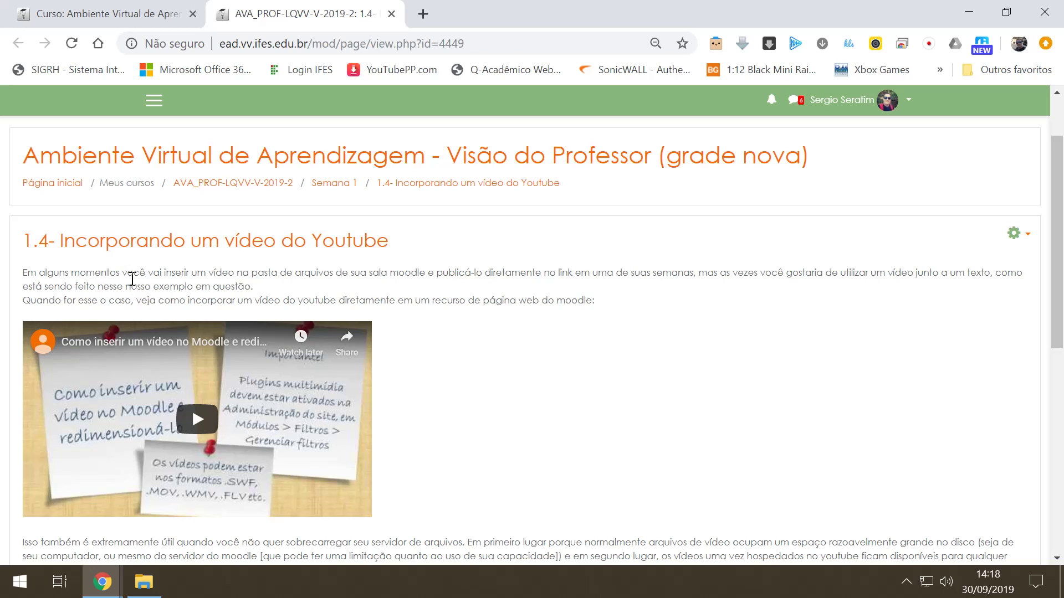
{"action": "scroll", "coordinate": [221, 423], "scroll_direction": "down", "scroll_amount": 2}
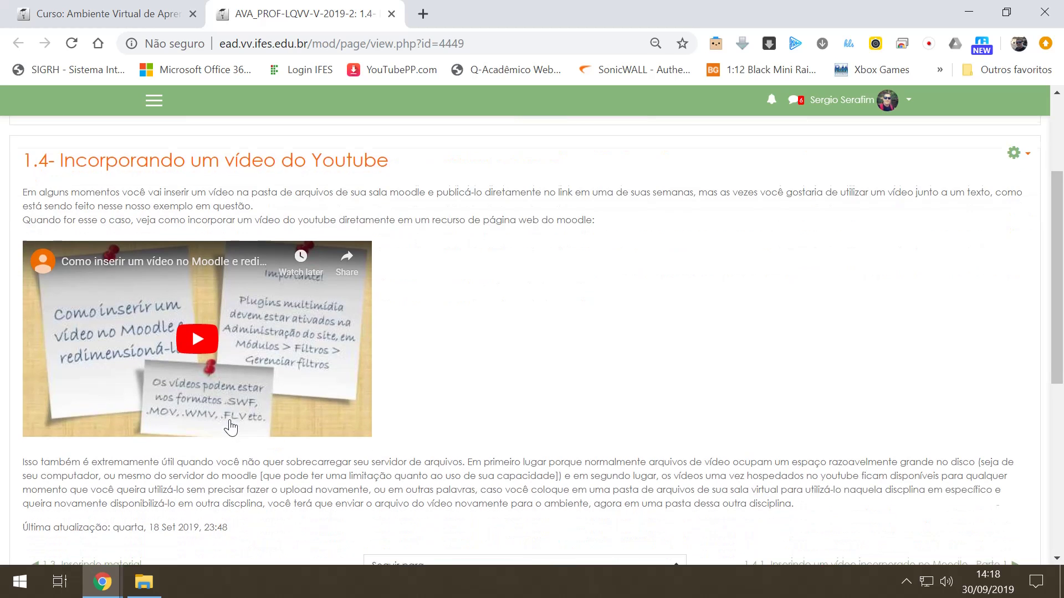
{"action": "scroll", "coordinate": [231, 427], "scroll_direction": "up", "scroll_amount": 2}
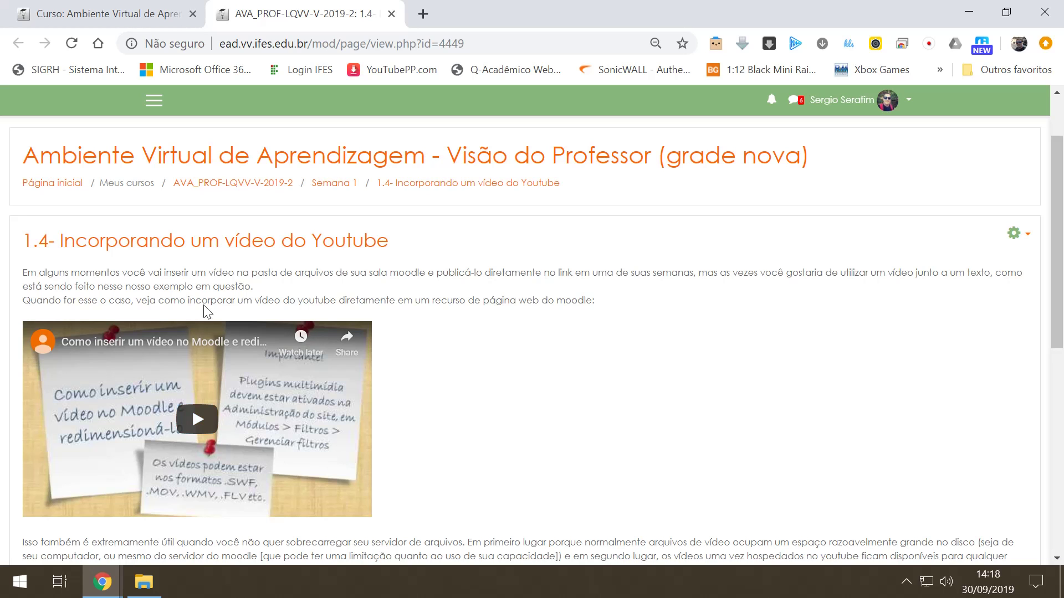
{"action": "scroll", "coordinate": [375, 354], "scroll_direction": "down", "scroll_amount": 3}
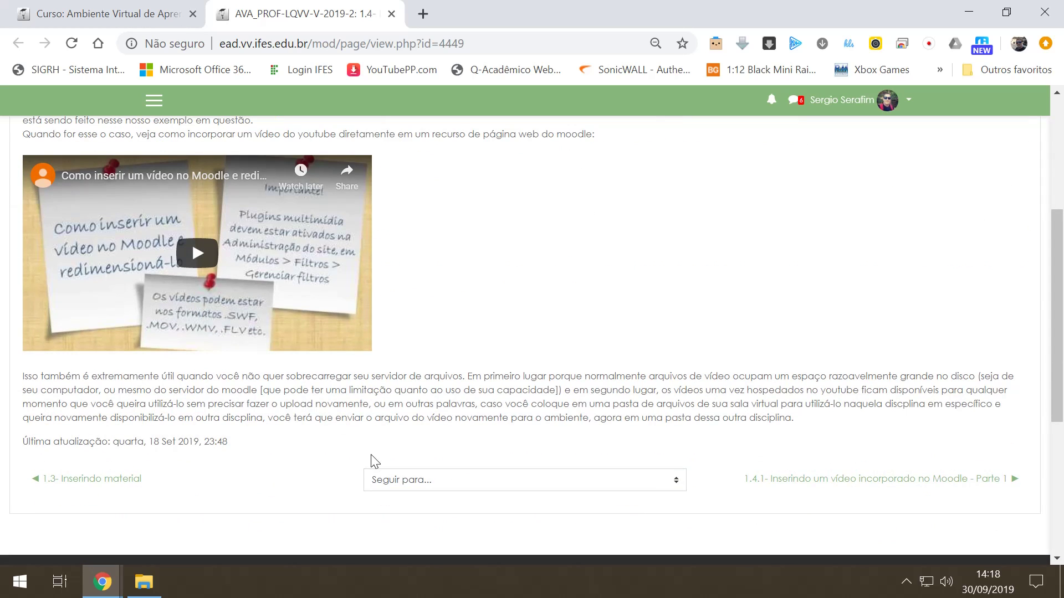
{"action": "scroll", "coordinate": [368, 441], "scroll_direction": "up", "scroll_amount": 2}
{"action": "scroll", "coordinate": [368, 441], "scroll_direction": "up", "scroll_amount": 2}
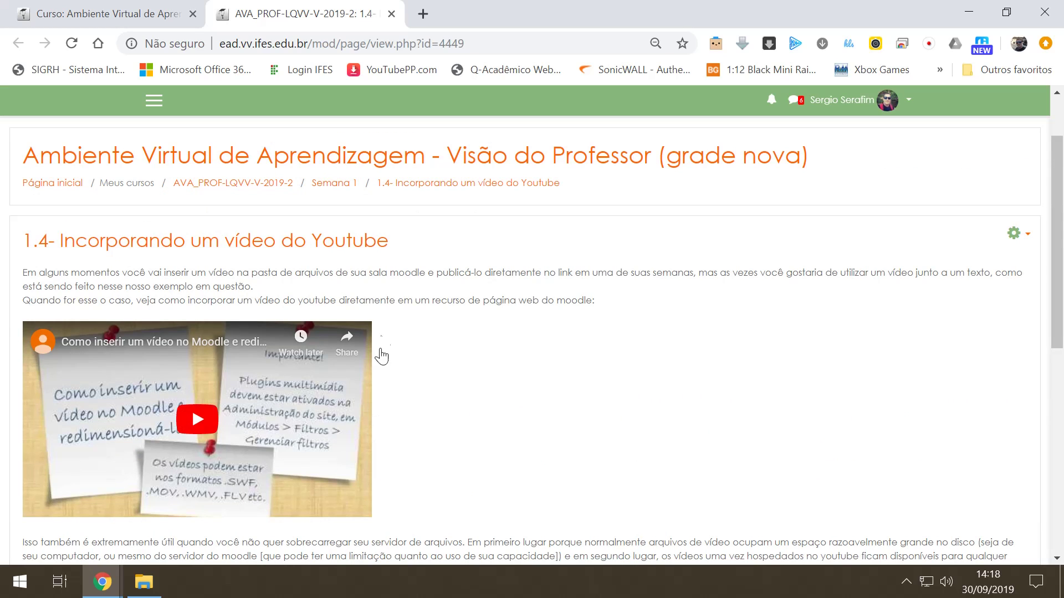
{"action": "scroll", "coordinate": [435, 269], "scroll_direction": "down", "scroll_amount": 2}
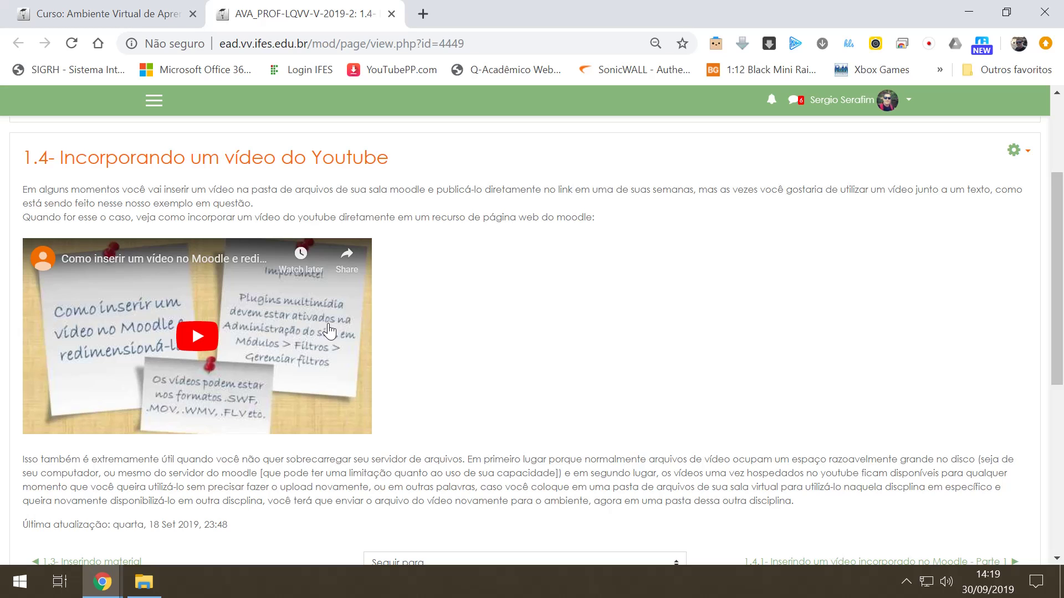
Close the 1.4- Incorporando um vídeo do Youtube page and return to the Exemplos de recursos list in the course
{"action": "scroll", "coordinate": [330, 331], "scroll_direction": "up", "scroll_amount": 2}
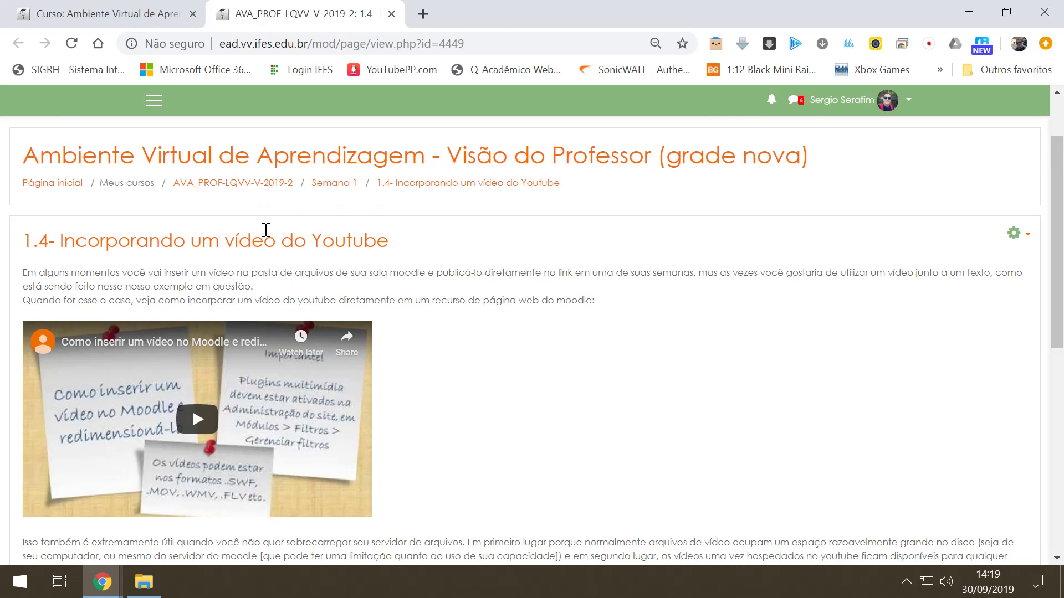
{"action": "key", "text": "ctrl+w"}
{"action": "scroll", "coordinate": [259, 231], "scroll_direction": "up", "scroll_amount": 3}
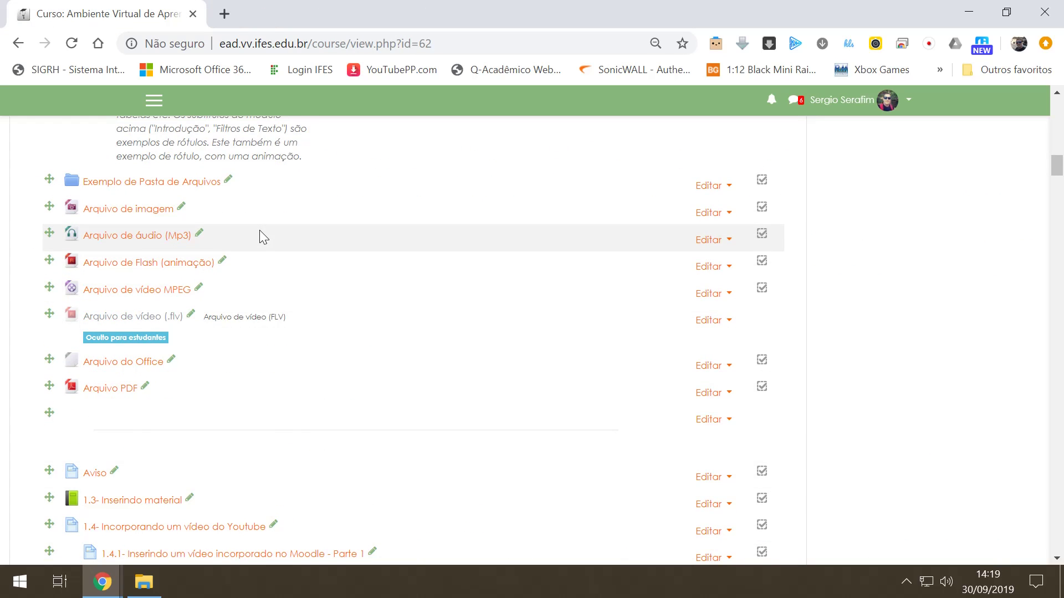
{"action": "scroll", "coordinate": [260, 230], "scroll_direction": "up", "scroll_amount": 5}
{"action": "scroll", "coordinate": [158, 244], "scroll_direction": "down", "scroll_amount": 1}
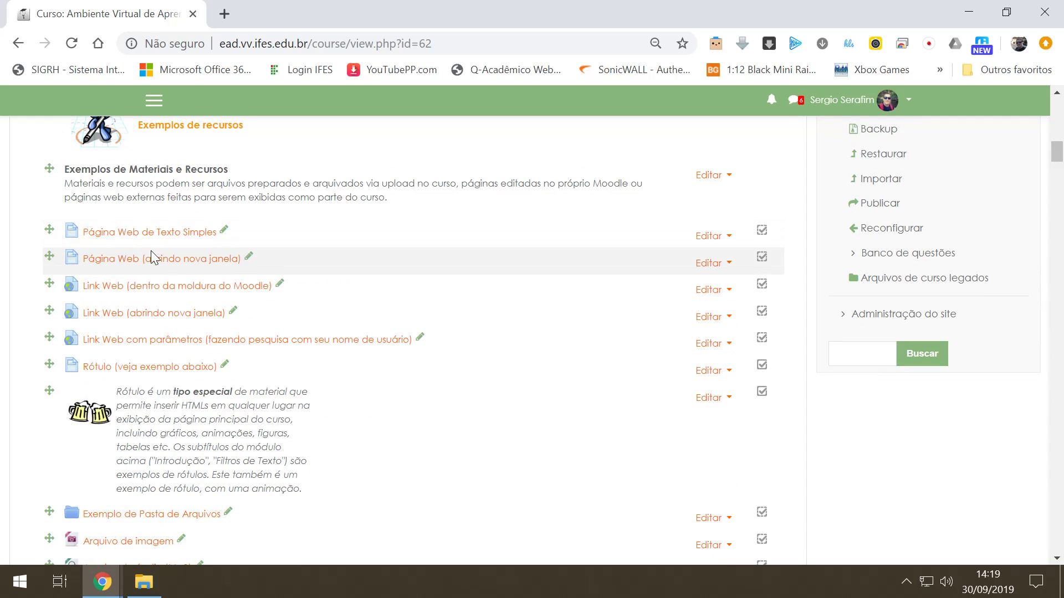
Open the Link Web (dentro da moldura do Moodle) resource and browse the Ifes portal embedded in it
{"action": "left_click", "coordinate": [169, 292]}
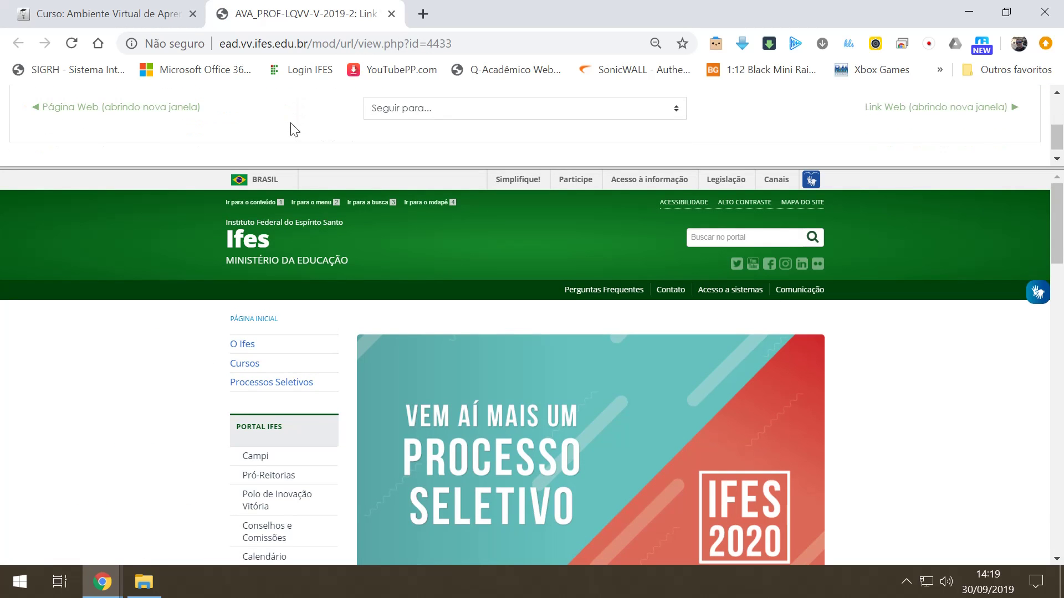
{"action": "scroll", "coordinate": [350, 365], "scroll_direction": "down", "scroll_amount": 15}
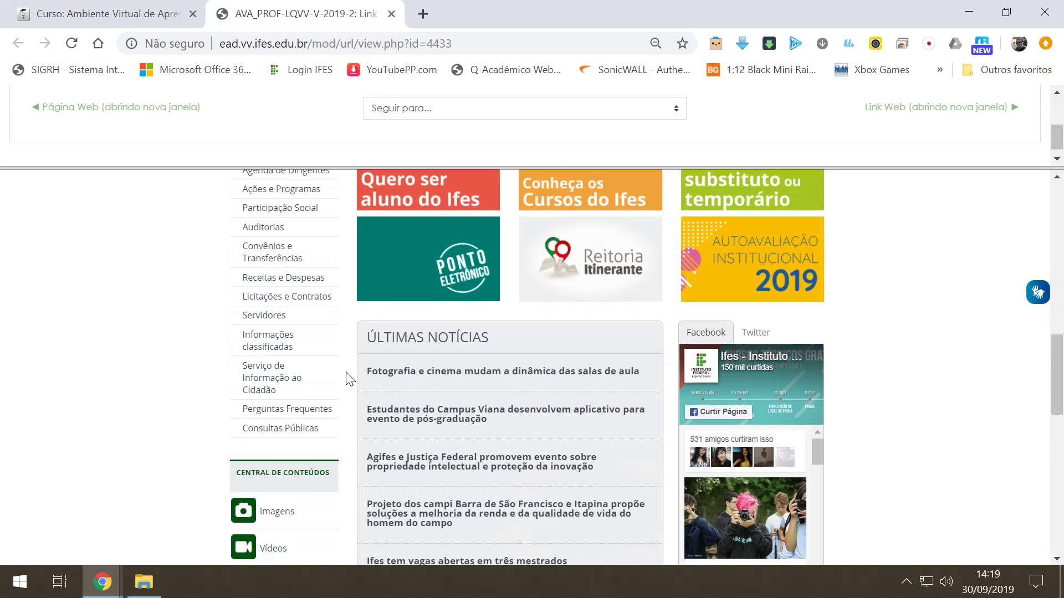
{"action": "scroll", "coordinate": [349, 379], "scroll_direction": "up", "scroll_amount": 15}
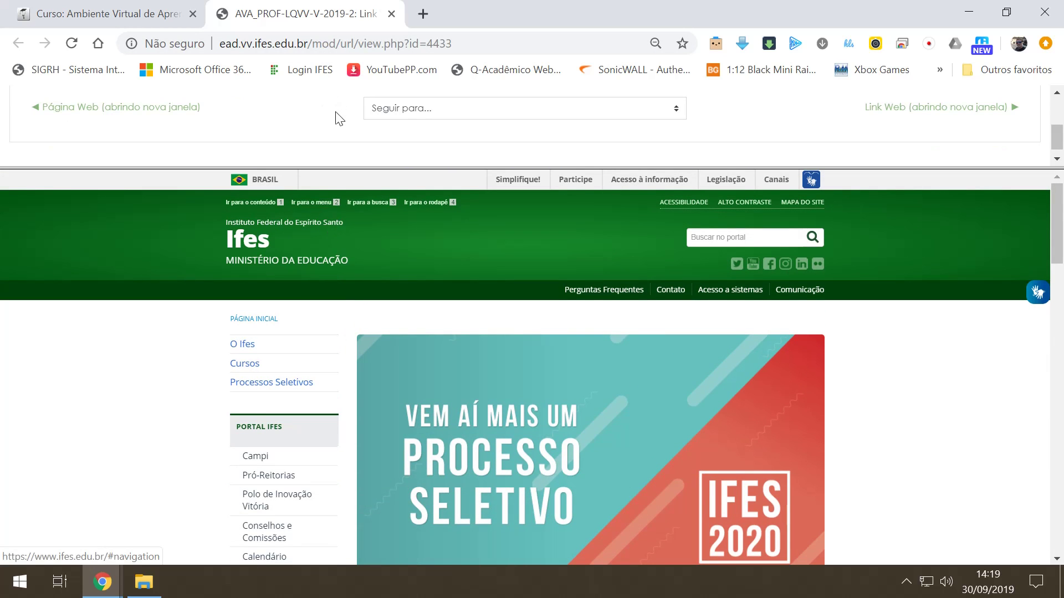
Examine the Moodle description frame and the Ifes portal frame, enlarge the Moodle frame, and close the resource
{"action": "scroll", "coordinate": [339, 118], "scroll_direction": "up", "scroll_amount": 5}
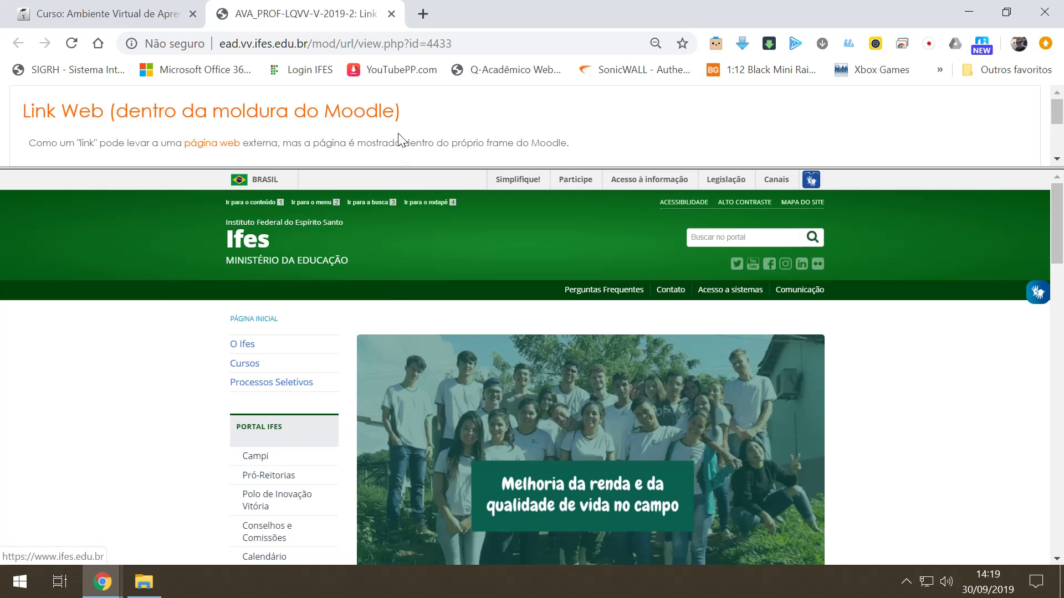
{"action": "scroll", "coordinate": [399, 138], "scroll_direction": "down", "scroll_amount": 3}
{"action": "scroll", "coordinate": [399, 137], "scroll_direction": "up", "scroll_amount": 3}
{"action": "scroll", "coordinate": [166, 149], "scroll_direction": "down", "scroll_amount": 3}
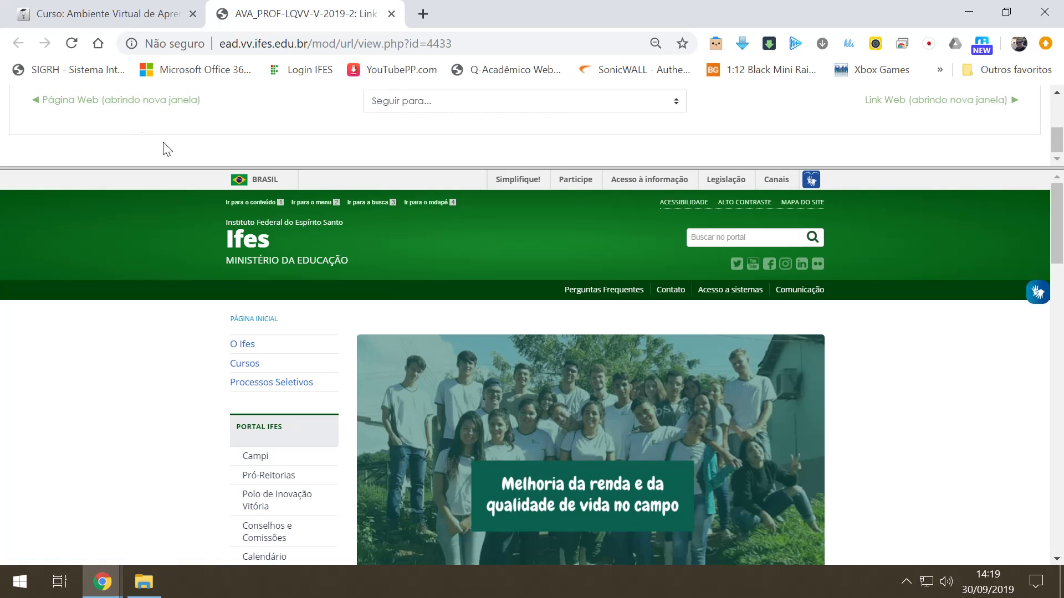
{"action": "scroll", "coordinate": [813, 142], "scroll_direction": "up", "scroll_amount": 3}
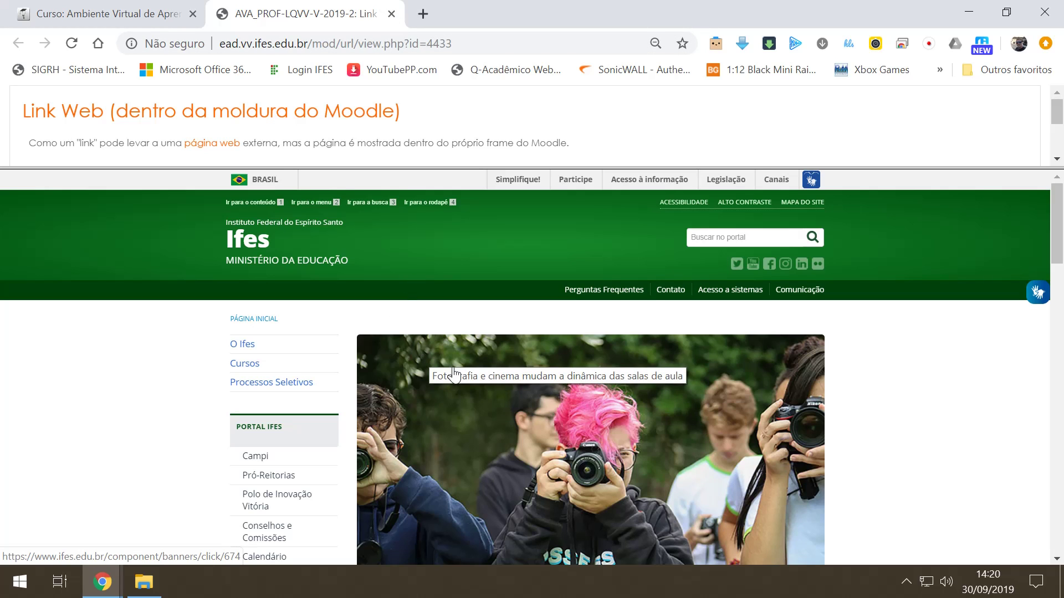
{"action": "scroll", "coordinate": [454, 375], "scroll_direction": "down", "scroll_amount": 3}
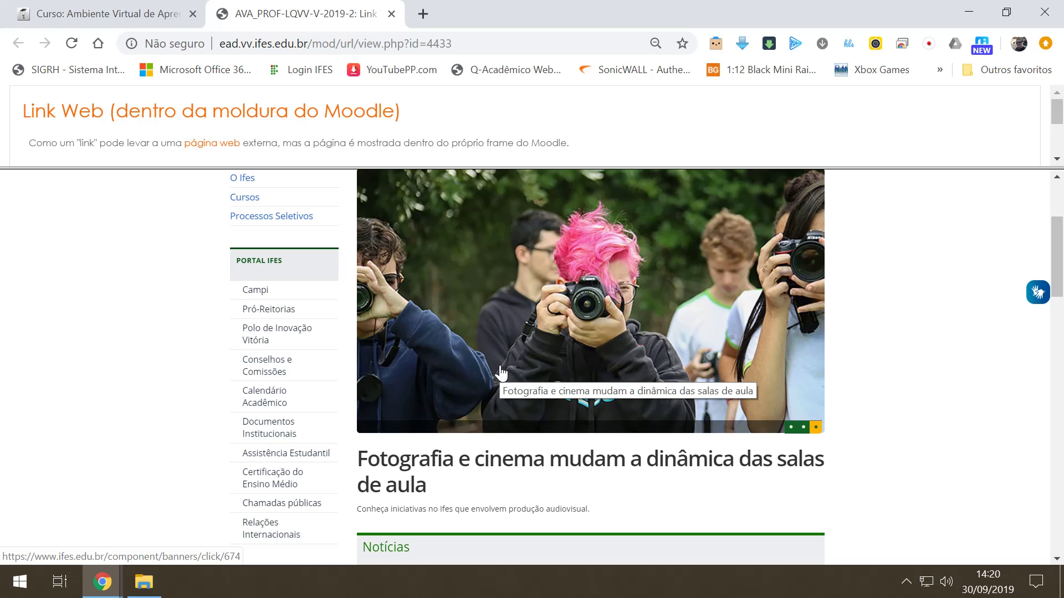
{"action": "scroll", "coordinate": [382, 419], "scroll_direction": "up", "scroll_amount": 3}
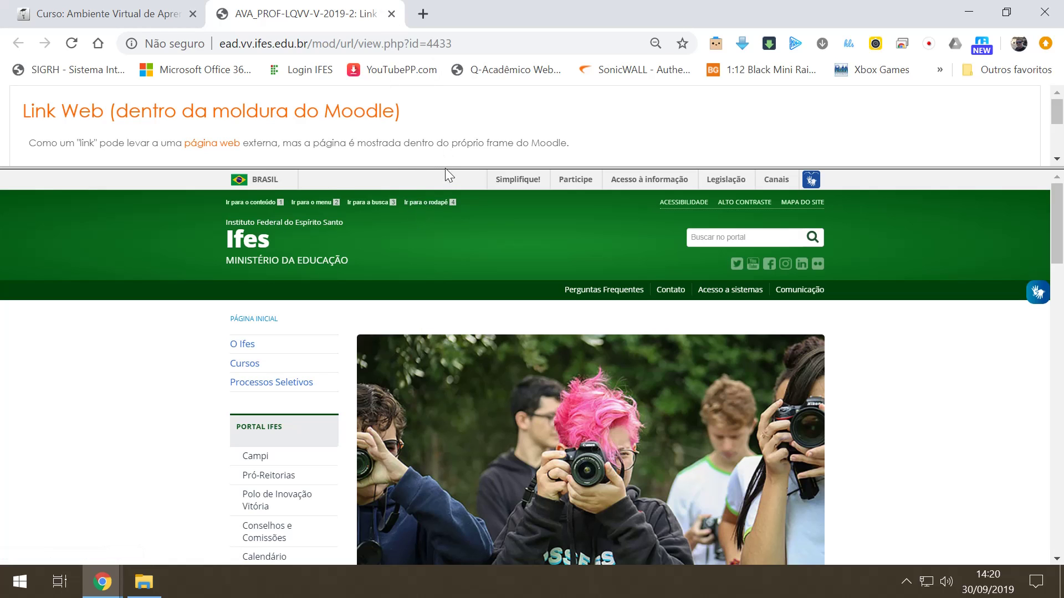
{"action": "left_click_drag", "start_coordinate": [445, 168], "coordinate": [445, 239]}
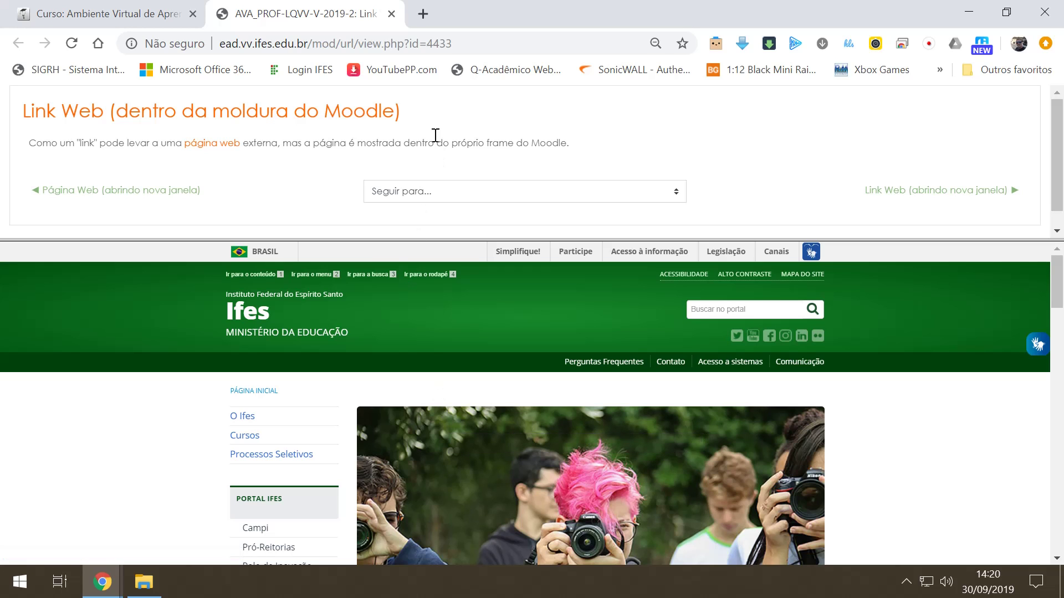
{"action": "key", "text": "ctrl+w"}
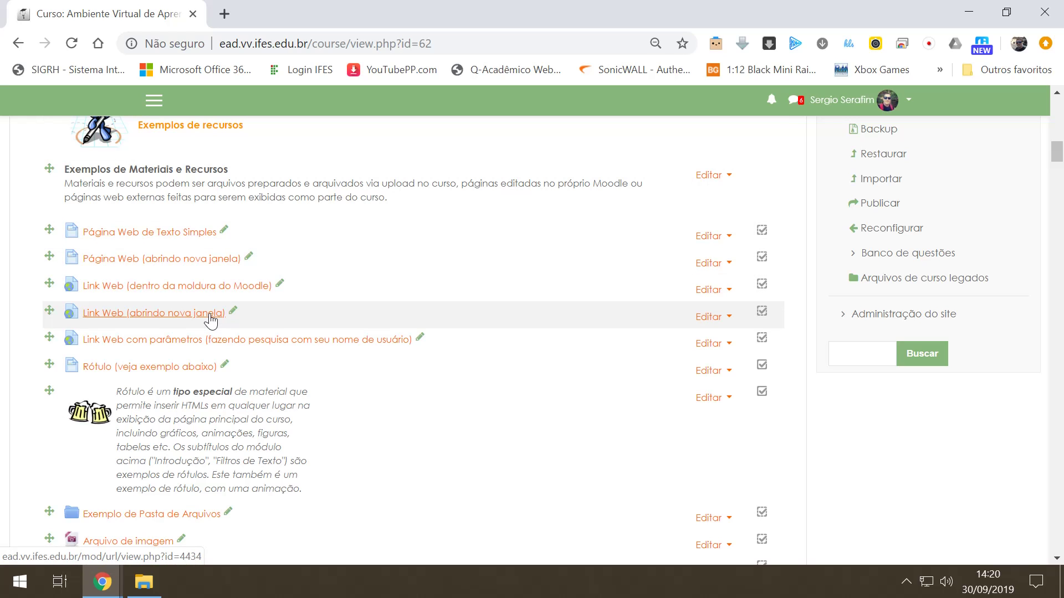
Preview the Link Web (abrindo nova janela) and Link Web com parâmetros resources, closing each one
{"action": "left_click", "coordinate": [209, 318]}
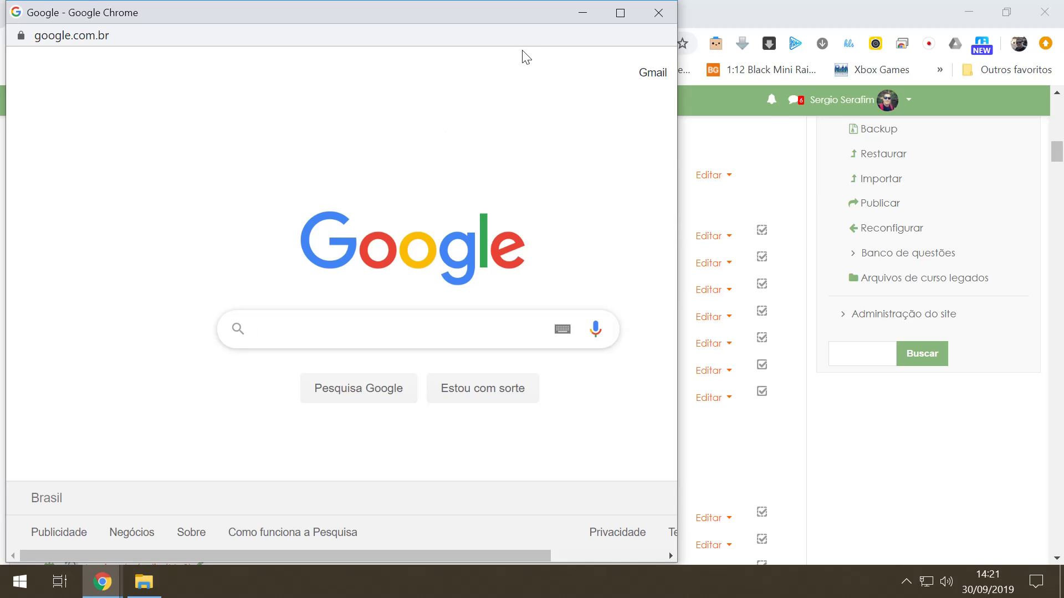
{"action": "left_click", "coordinate": [658, 13]}
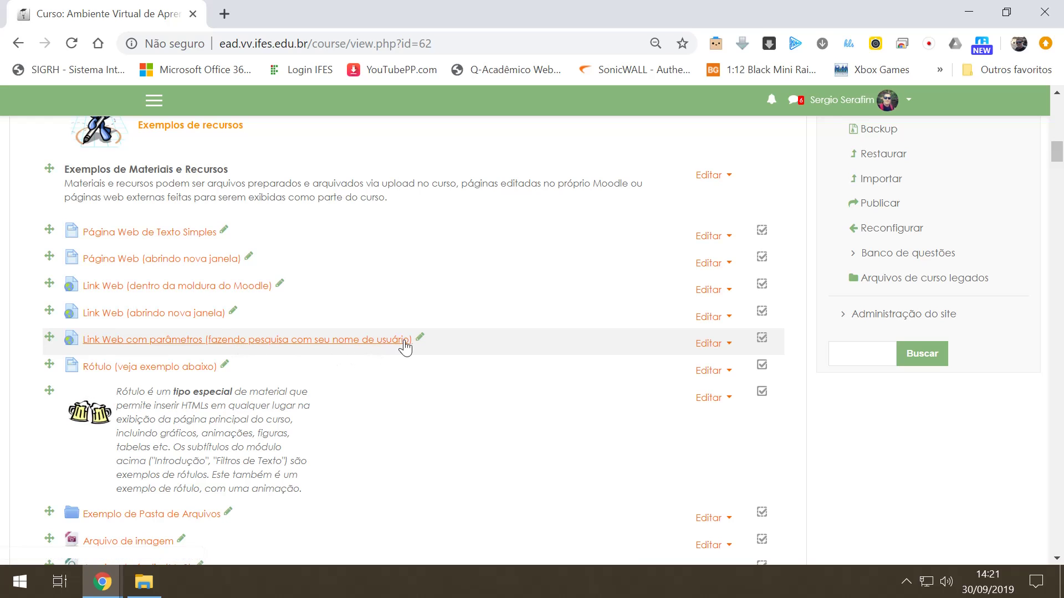
{"action": "left_click", "coordinate": [303, 340]}
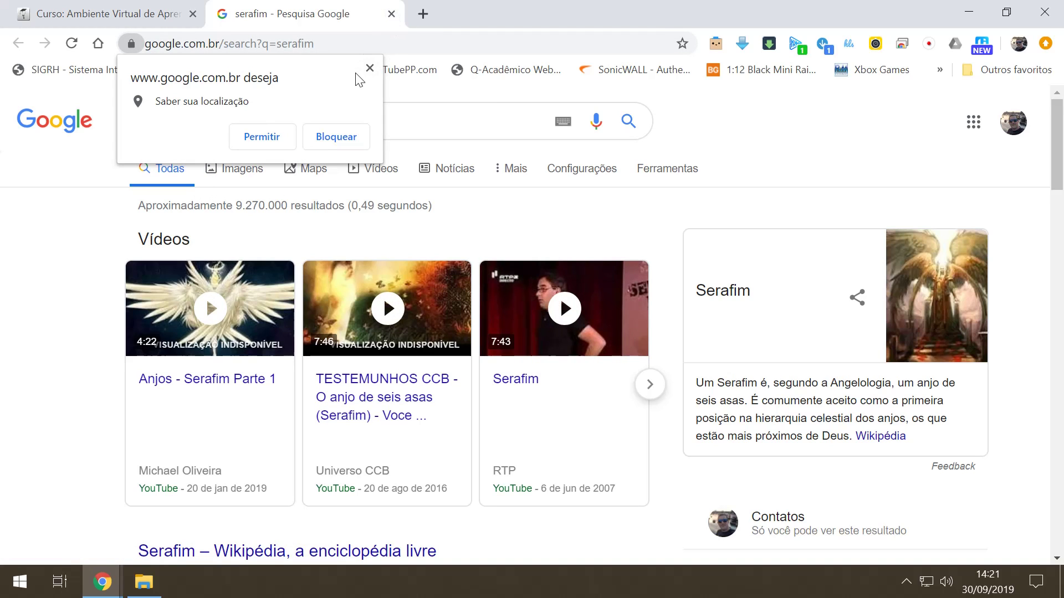
{"action": "left_click", "coordinate": [392, 14]}
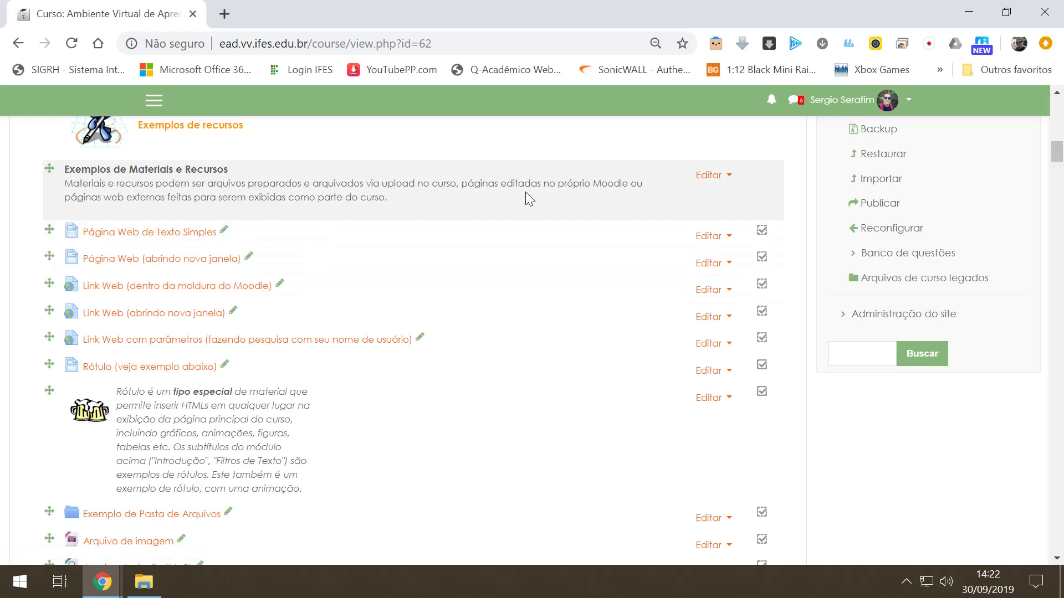
Compare Link Web (dentro da moldura do Moodle) in a separate tab with Link Web (abrindo nova janela), closing each one
{"action": "middle_click", "coordinate": [244, 296]}
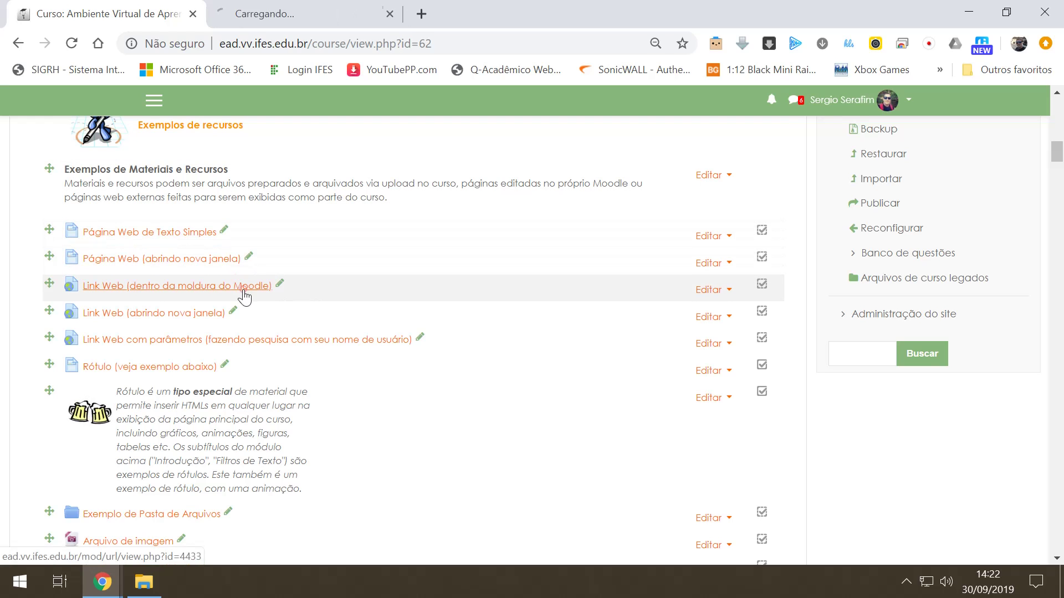
{"action": "key", "text": "ctrl+Tab"}
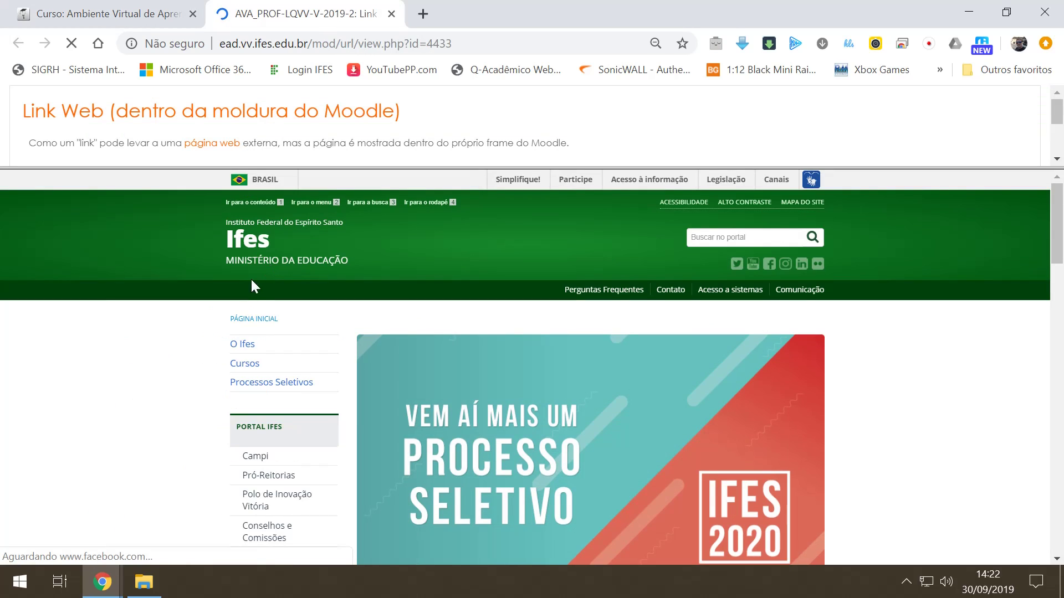
{"action": "key", "text": "ctrl+w"}
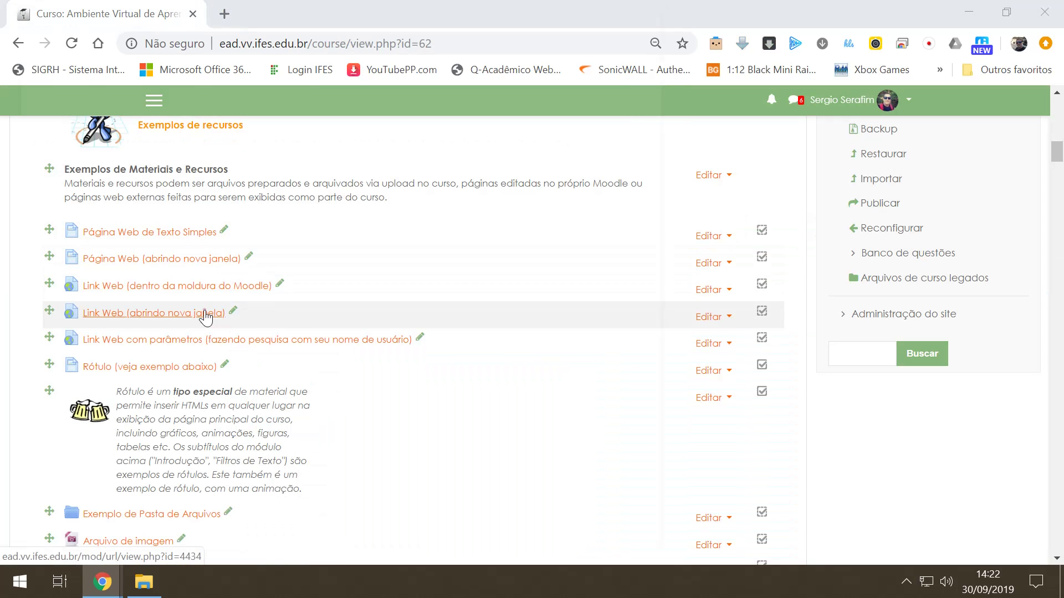
{"action": "left_click", "coordinate": [205, 315]}
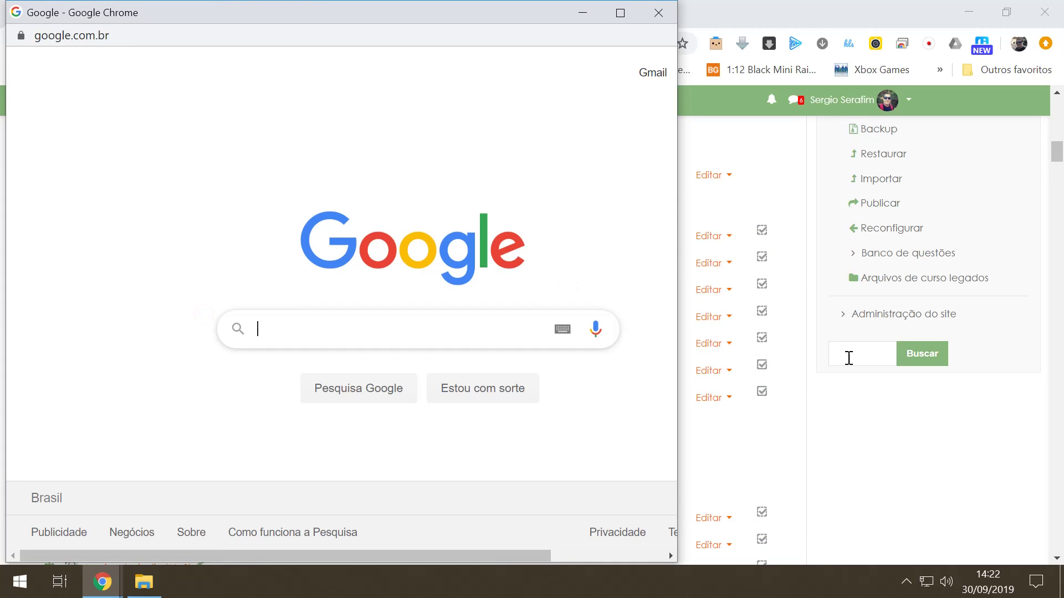
{"action": "left_click", "coordinate": [658, 13]}
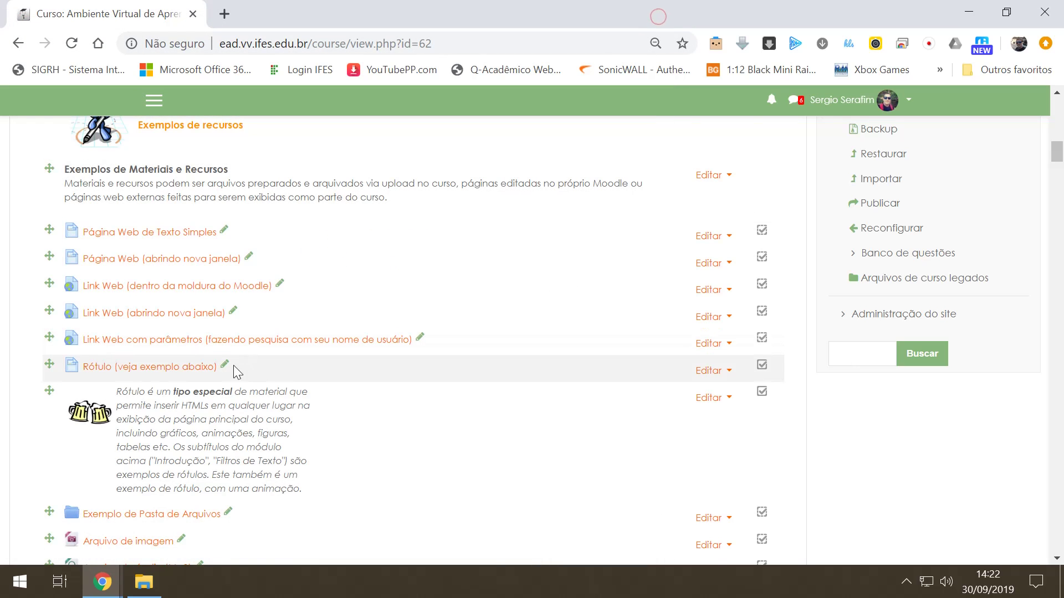
View the example label below the Rótulo resource, and switch the course role to Visitante
{"action": "scroll", "coordinate": [234, 365], "scroll_direction": "down", "scroll_amount": 3}
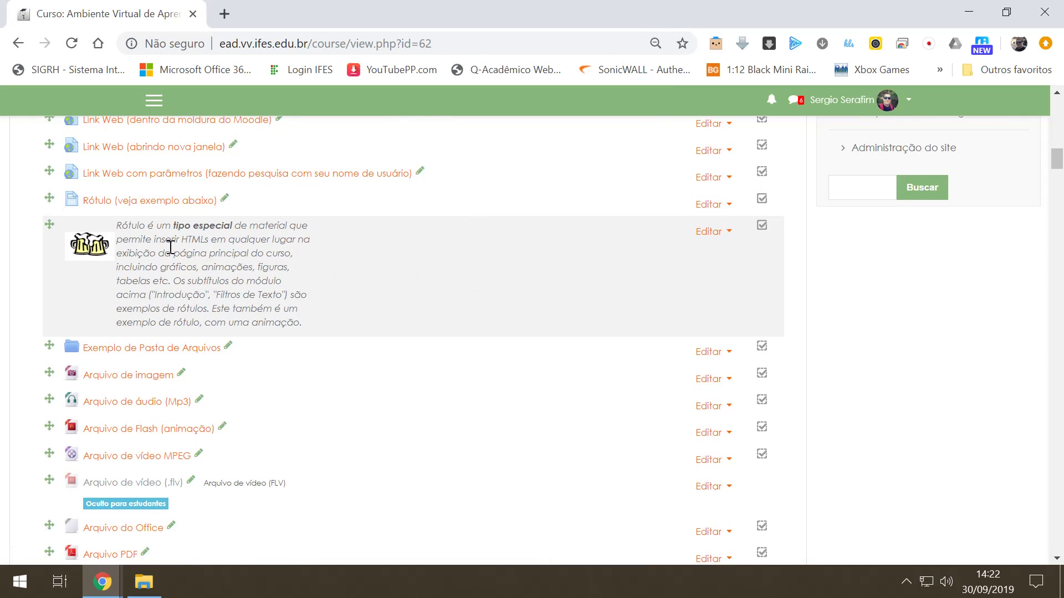
{"action": "scroll", "coordinate": [223, 278], "scroll_direction": "up", "scroll_amount": 2}
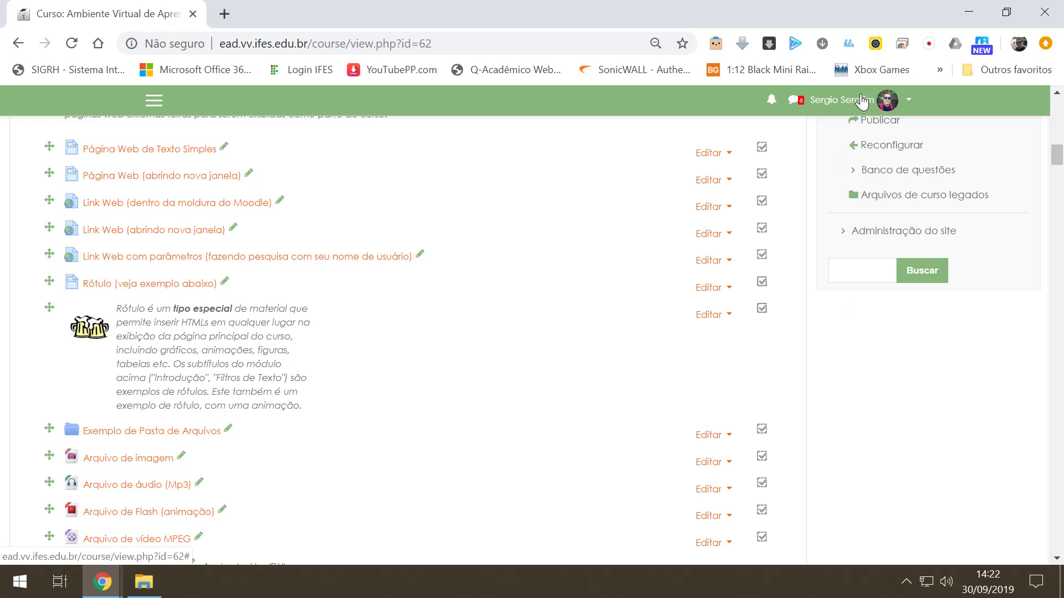
{"action": "left_click", "coordinate": [861, 102]}
{"action": "left_click", "coordinate": [814, 271]}
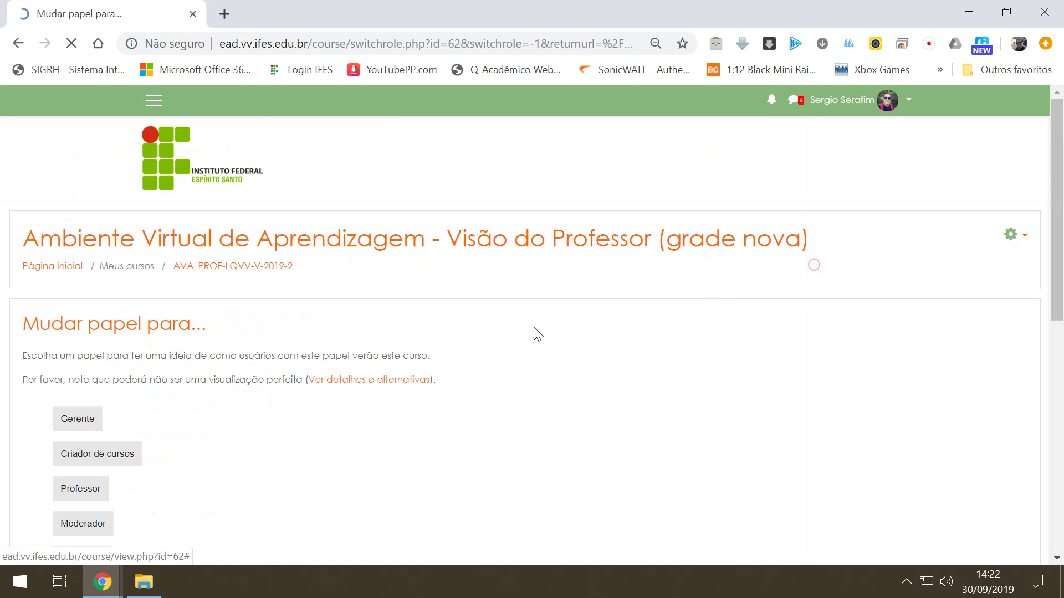
{"action": "scroll", "coordinate": [158, 447], "scroll_direction": "down", "scroll_amount": 1}
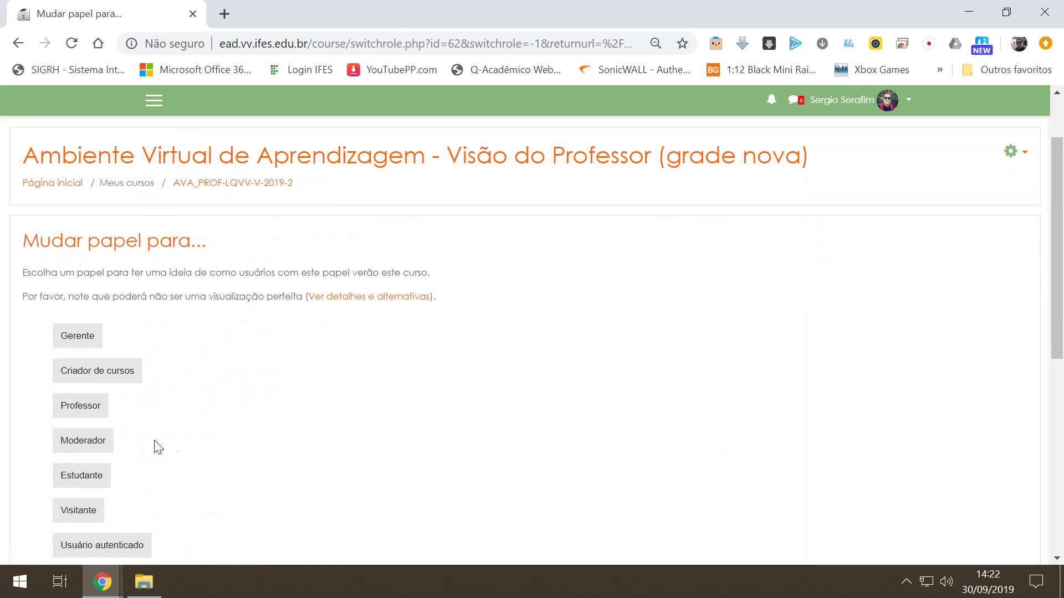
{"action": "left_click", "coordinate": [97, 515]}
Examine the course page as Visitante, from Semana 1 and Exemplos de recursos down to the Biblioteca Virtual and back
{"action": "scroll", "coordinate": [230, 385], "scroll_direction": "down", "scroll_amount": 6}
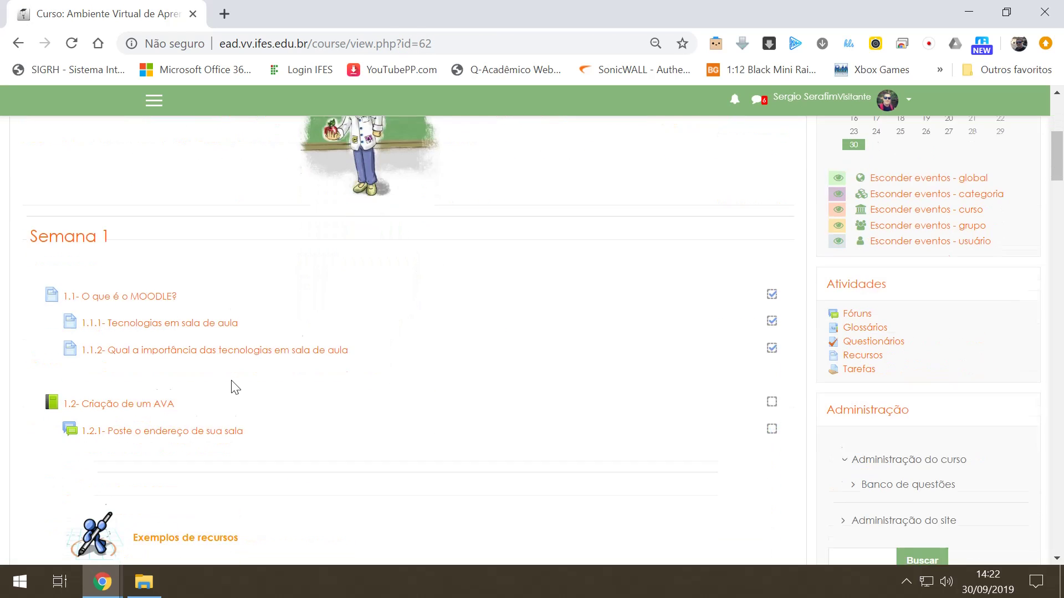
{"action": "scroll", "coordinate": [230, 386], "scroll_direction": "up", "scroll_amount": 3}
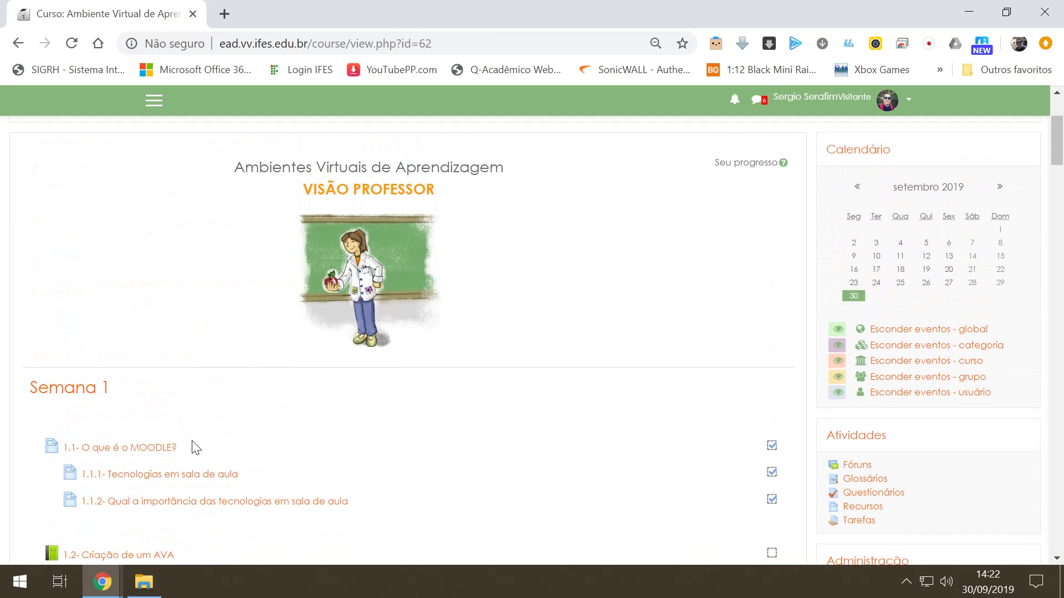
{"action": "scroll", "coordinate": [195, 448], "scroll_direction": "down", "scroll_amount": 5}
{"action": "scroll", "coordinate": [228, 473], "scroll_direction": "down", "scroll_amount": 7}
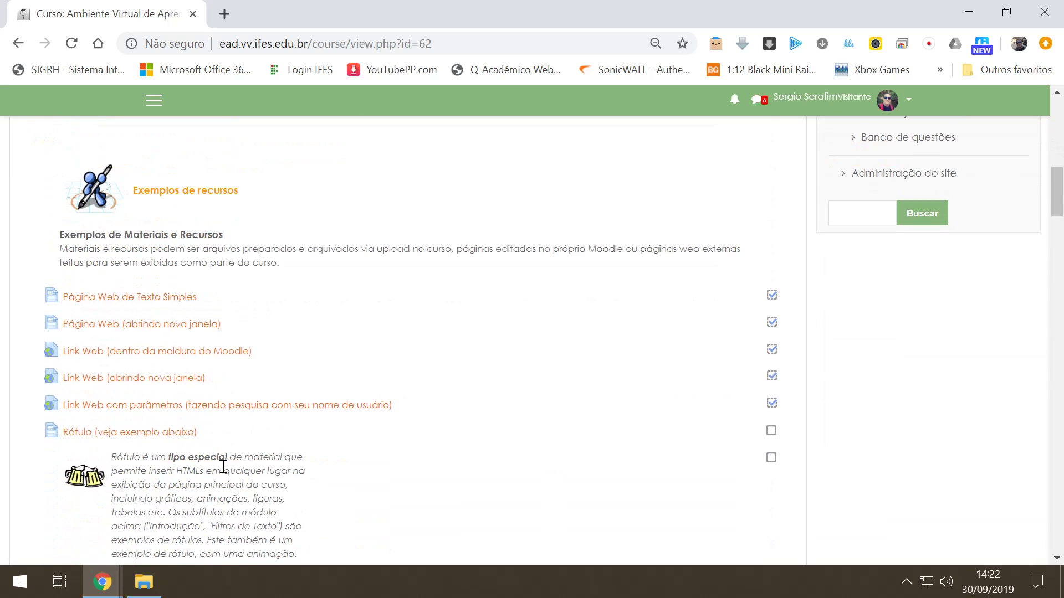
{"action": "scroll", "coordinate": [201, 472], "scroll_direction": "up", "scroll_amount": 1}
{"action": "scroll", "coordinate": [201, 471], "scroll_direction": "up", "scroll_amount": 10}
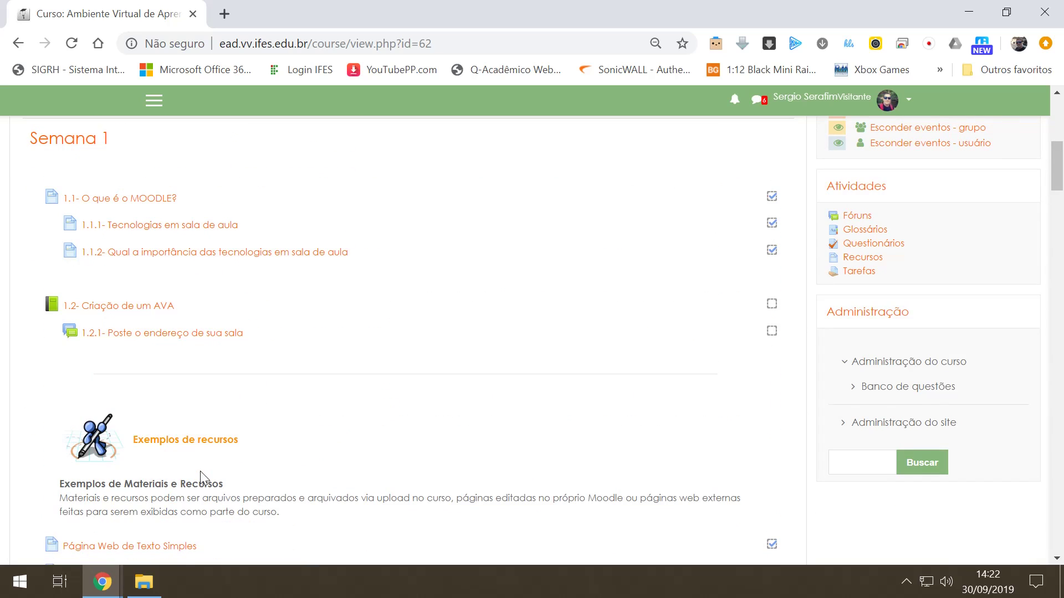
{"action": "scroll", "coordinate": [155, 472], "scroll_direction": "down", "scroll_amount": 8}
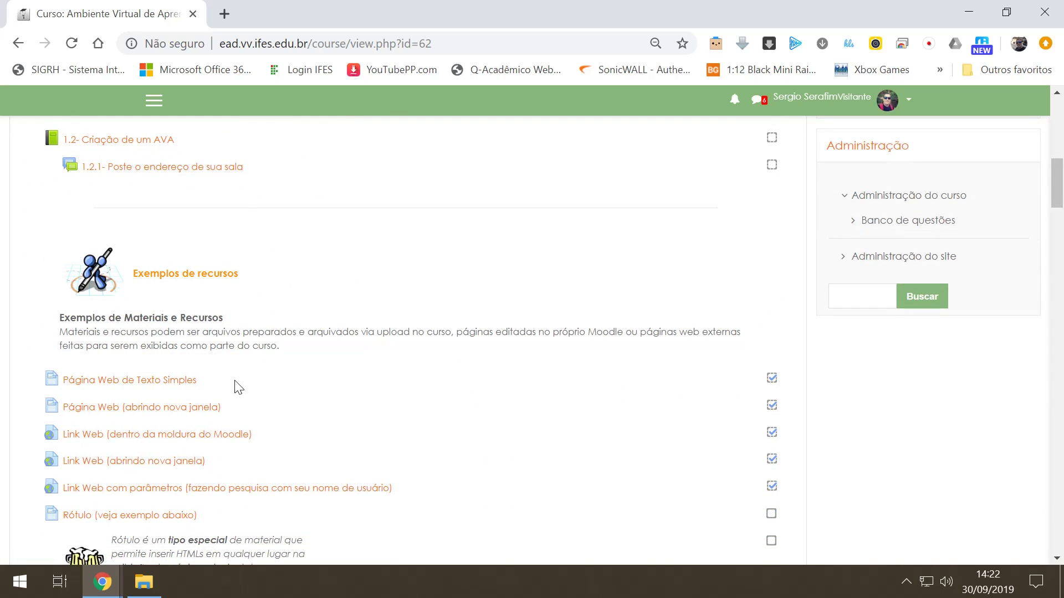
{"action": "scroll", "coordinate": [254, 416], "scroll_direction": "down", "scroll_amount": 20}
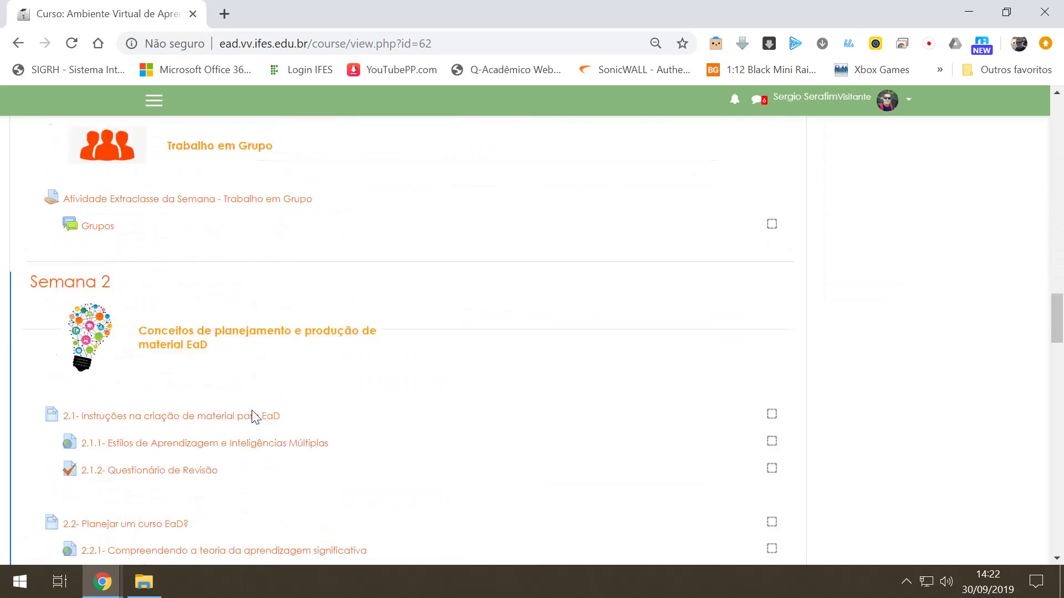
{"action": "scroll", "coordinate": [252, 412], "scroll_direction": "down", "scroll_amount": 20}
{"action": "scroll", "coordinate": [252, 411], "scroll_direction": "up", "scroll_amount": 18}
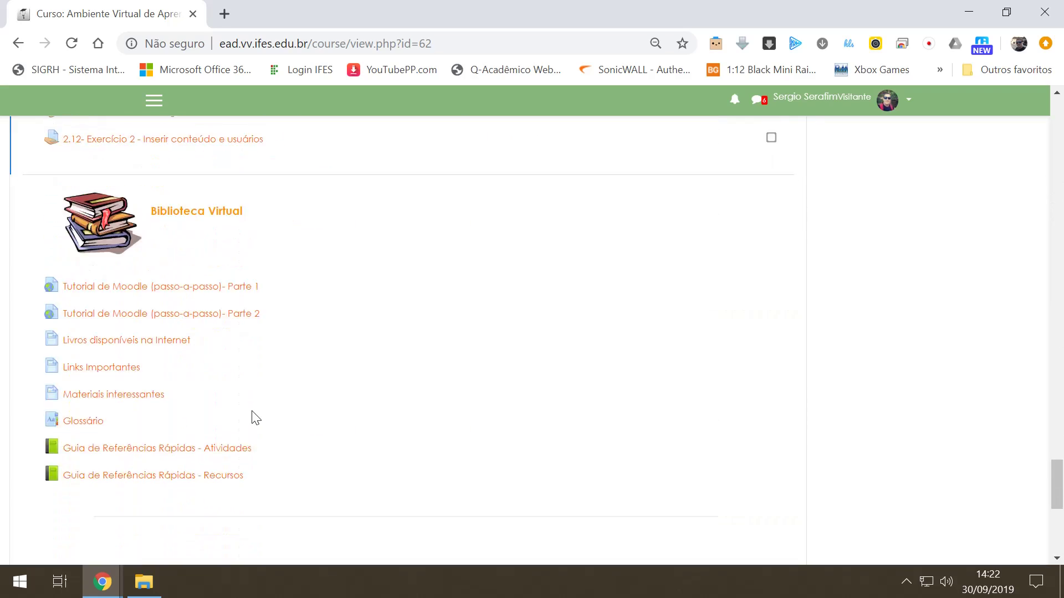
{"action": "scroll", "coordinate": [252, 417], "scroll_direction": "up", "scroll_amount": 20}
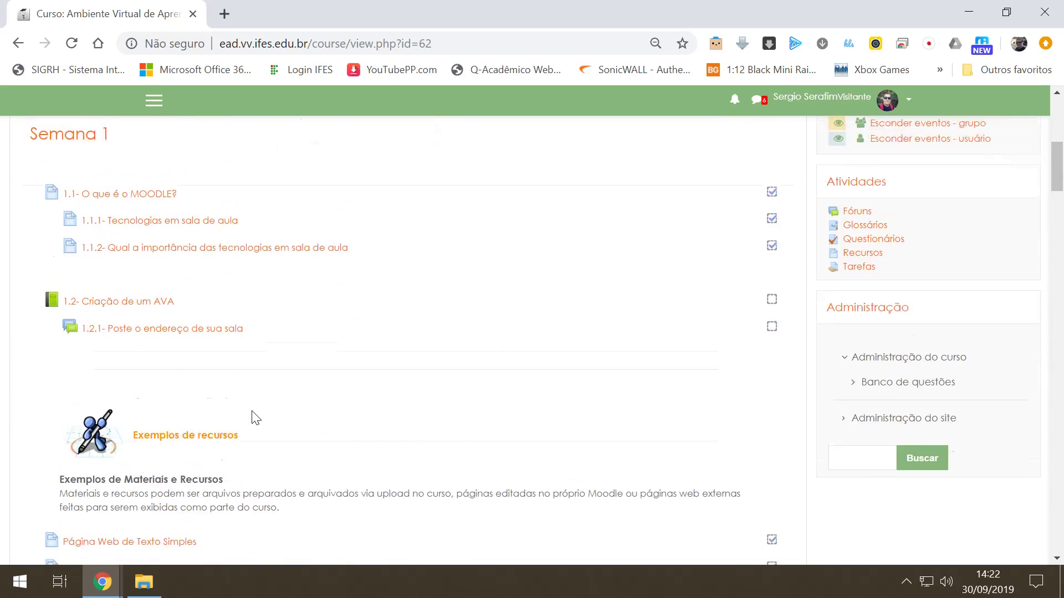
{"action": "scroll", "coordinate": [254, 417], "scroll_direction": "down", "scroll_amount": 5}
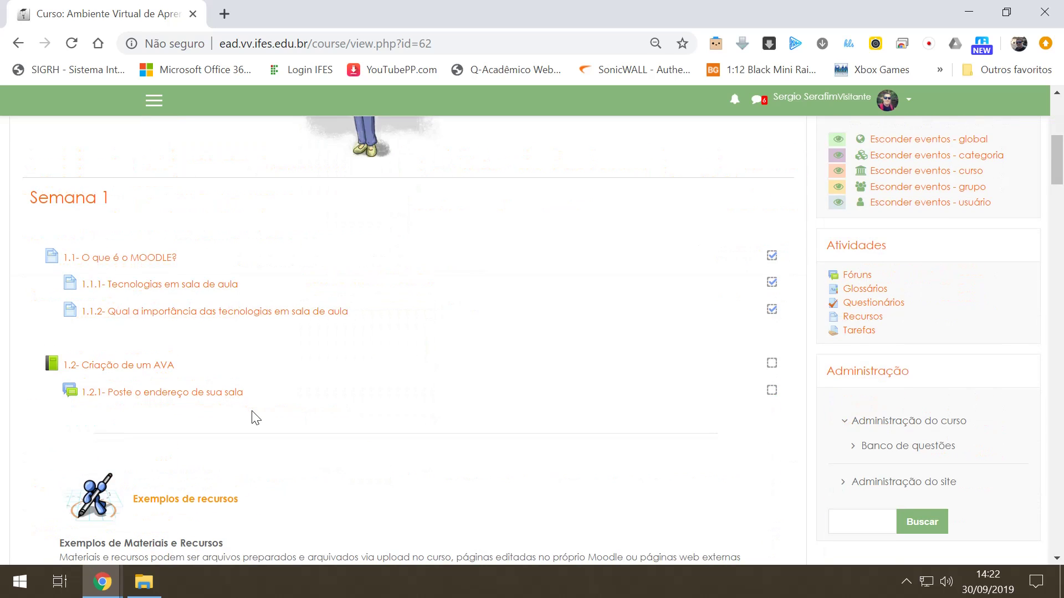
Examine the course page as Visitante again, from the course header and Semana 1 through Exemplos de recursos to Trabalho em Grupo
{"action": "scroll", "coordinate": [252, 417], "scroll_direction": "down", "scroll_amount": 3}
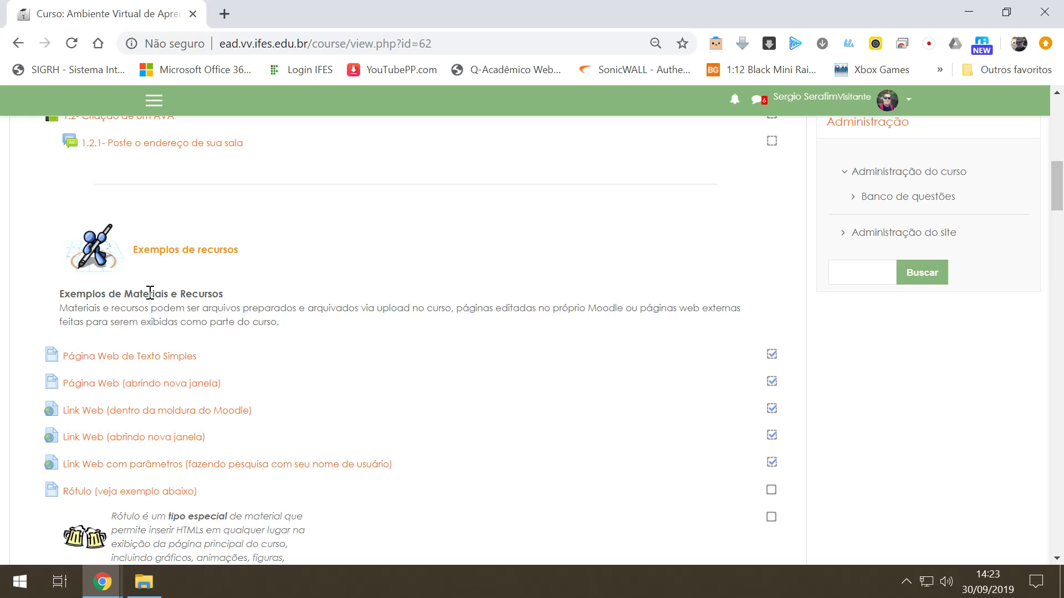
{"action": "scroll", "coordinate": [150, 293], "scroll_direction": "up", "scroll_amount": 2}
{"action": "scroll", "coordinate": [150, 293], "scroll_direction": "down", "scroll_amount": 8}
{"action": "scroll", "coordinate": [151, 292], "scroll_direction": "down", "scroll_amount": 10}
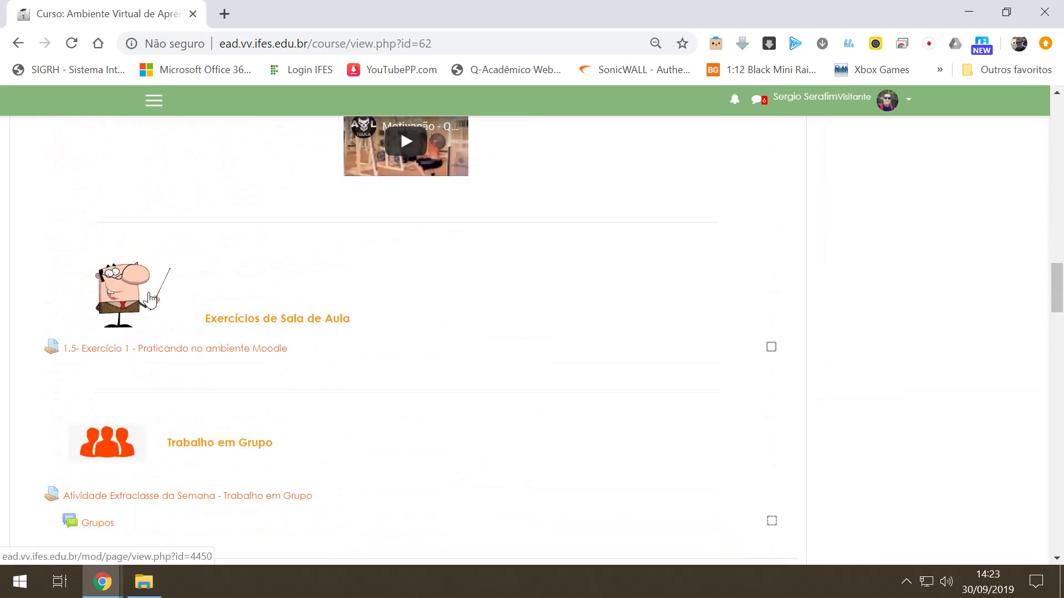
{"action": "scroll", "coordinate": [149, 296], "scroll_direction": "up", "scroll_amount": 13}
{"action": "scroll", "coordinate": [149, 300], "scroll_direction": "up", "scroll_amount": 12}
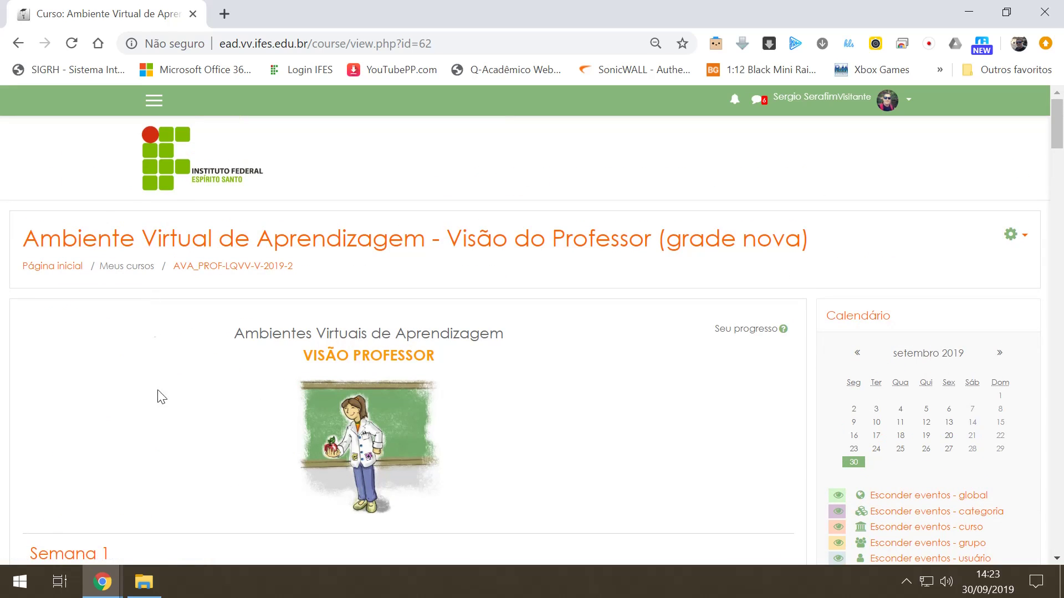
{"action": "scroll", "coordinate": [190, 437], "scroll_direction": "down", "scroll_amount": 4}
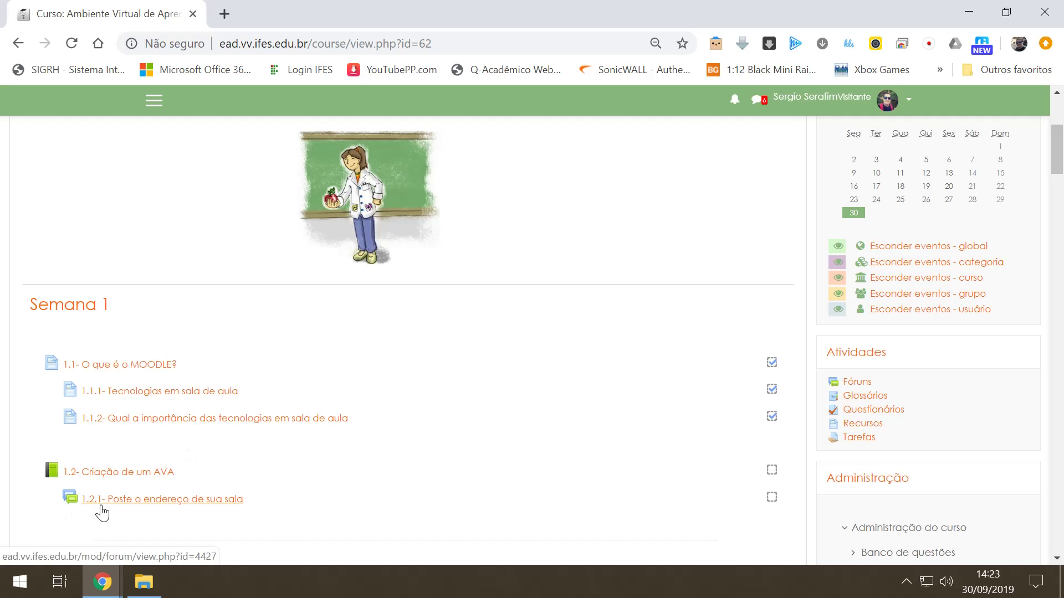
{"action": "scroll", "coordinate": [118, 504], "scroll_direction": "down", "scroll_amount": 5}
{"action": "scroll", "coordinate": [118, 505], "scroll_direction": "down", "scroll_amount": 3}
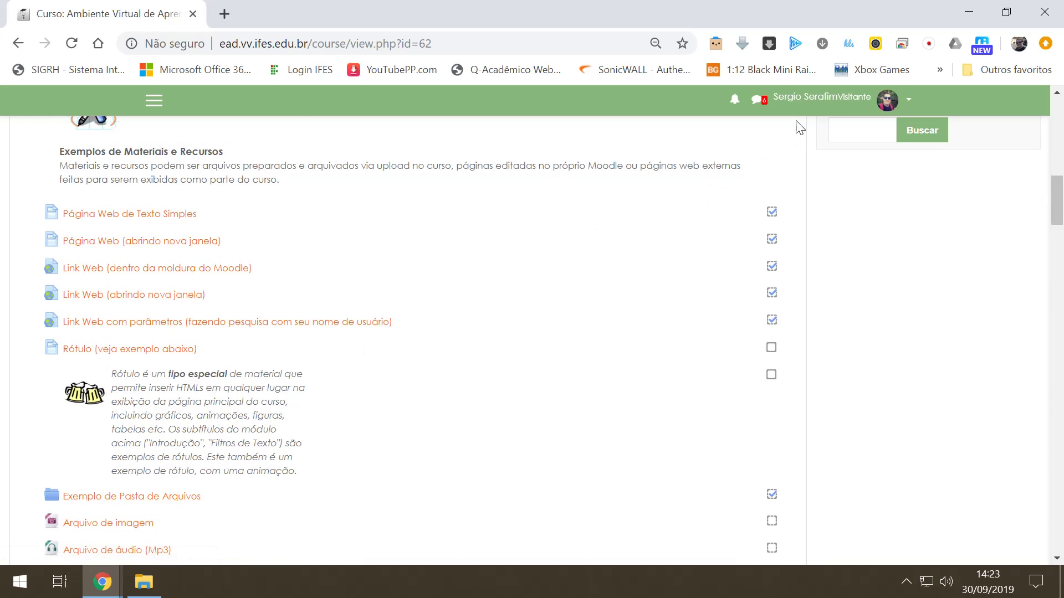
Return from Visitante to the normal course role and turn on course editing
{"action": "left_click", "coordinate": [825, 102]}
{"action": "left_click", "coordinate": [820, 271]}
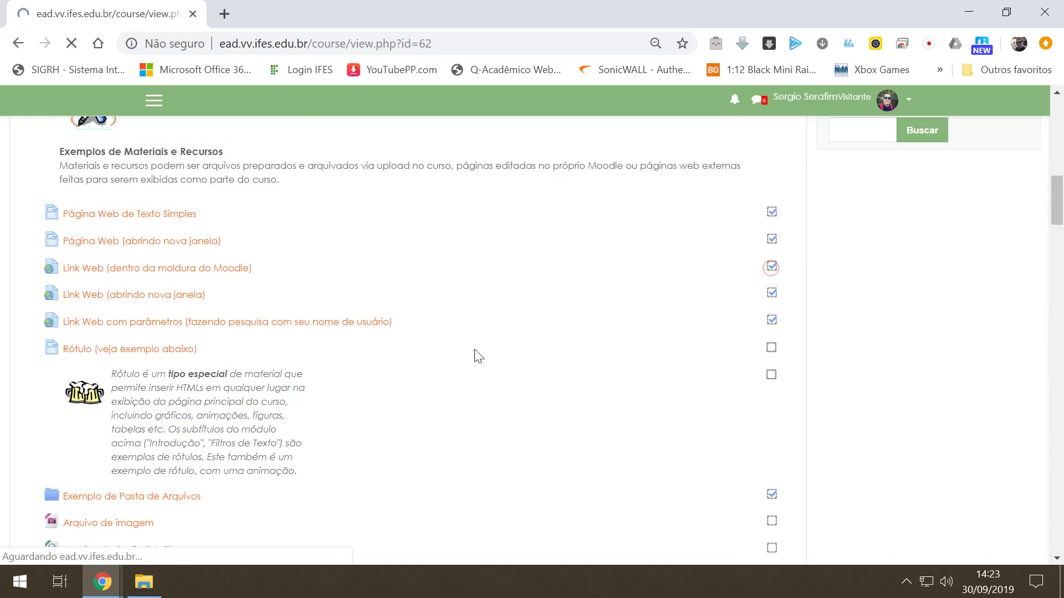
{"action": "scroll", "coordinate": [242, 406], "scroll_direction": "down", "scroll_amount": 5}
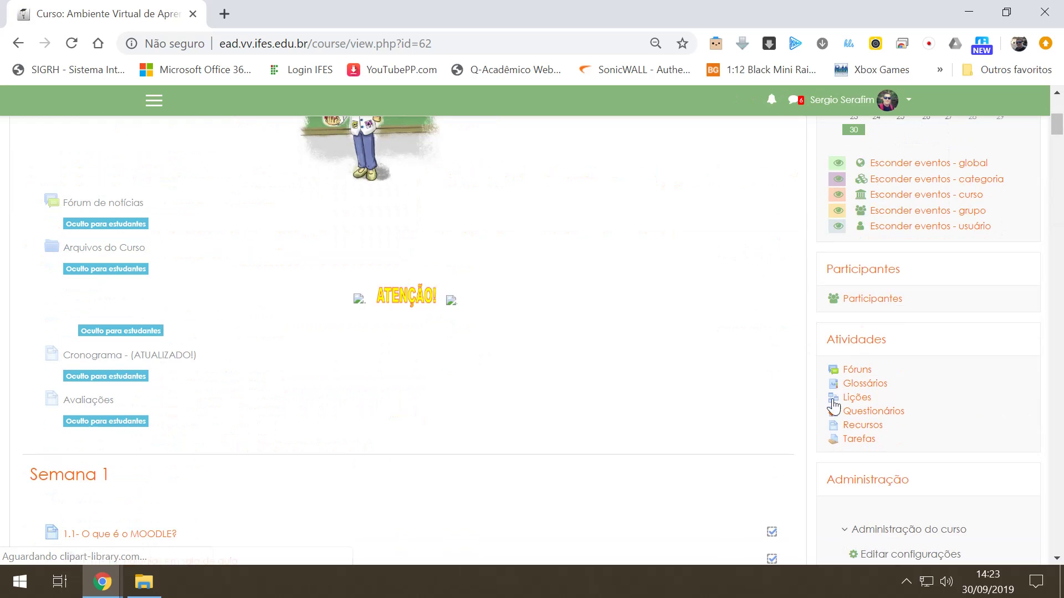
{"action": "scroll", "coordinate": [875, 366], "scroll_direction": "down", "scroll_amount": 3}
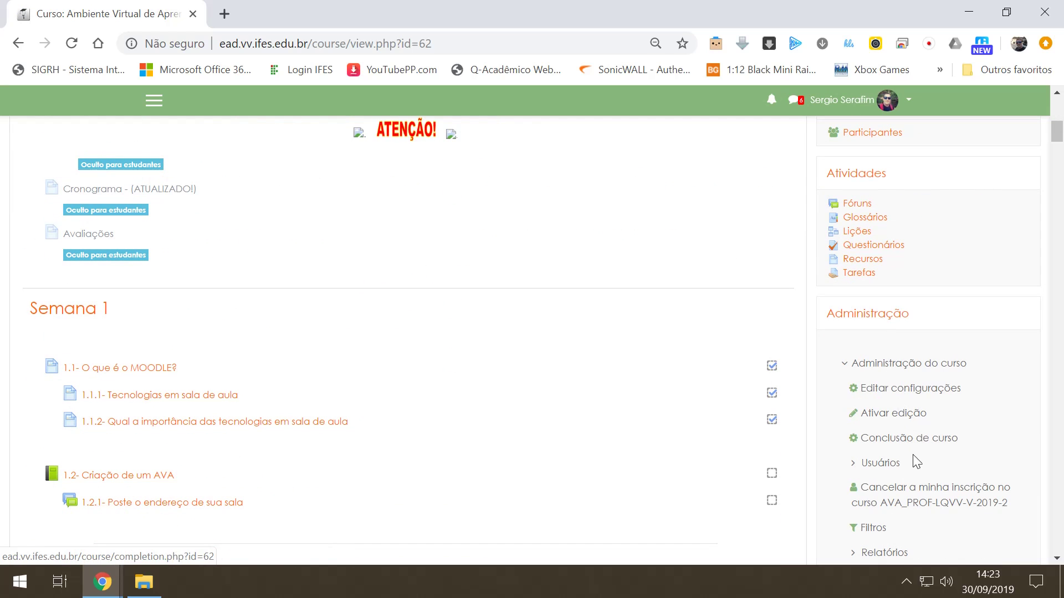
{"action": "left_click", "coordinate": [896, 412]}
Open Exemplo de Pasta de Arquivos in a separate tab and view its list of files
{"action": "scroll", "coordinate": [124, 393], "scroll_direction": "down", "scroll_amount": 15}
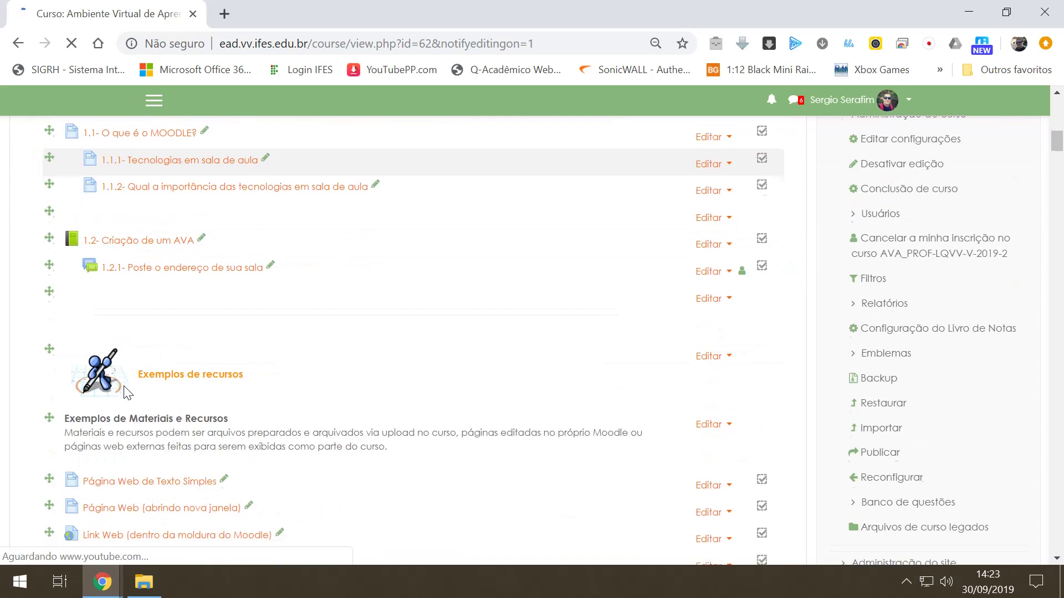
{"action": "scroll", "coordinate": [124, 393], "scroll_direction": "down", "scroll_amount": 4}
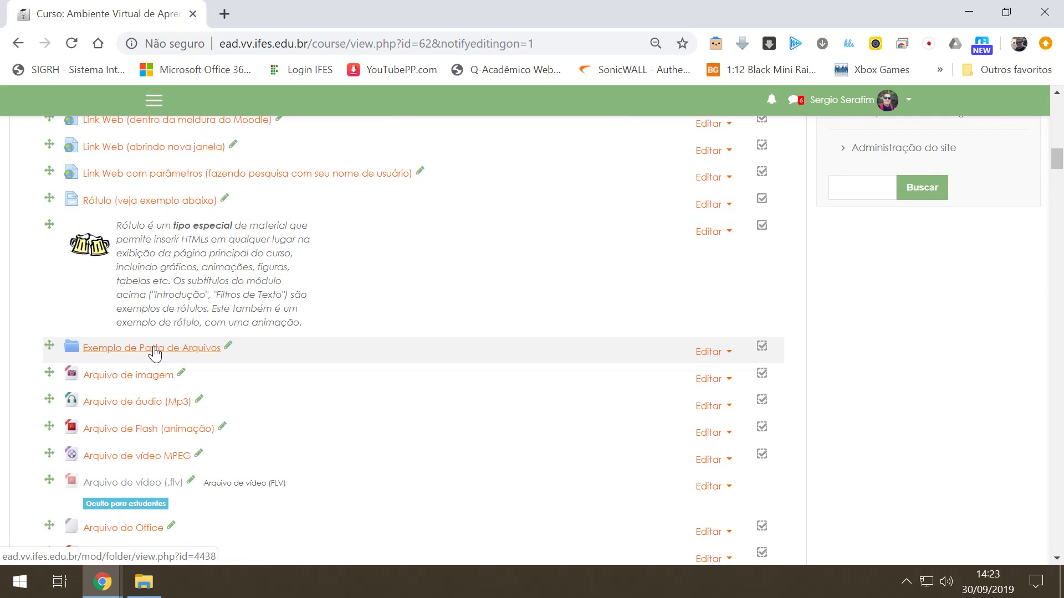
{"action": "middle_click", "coordinate": [153, 349]}
{"action": "key", "text": "ctrl+Tab"}
{"action": "scroll", "coordinate": [200, 382], "scroll_direction": "down", "scroll_amount": 3}
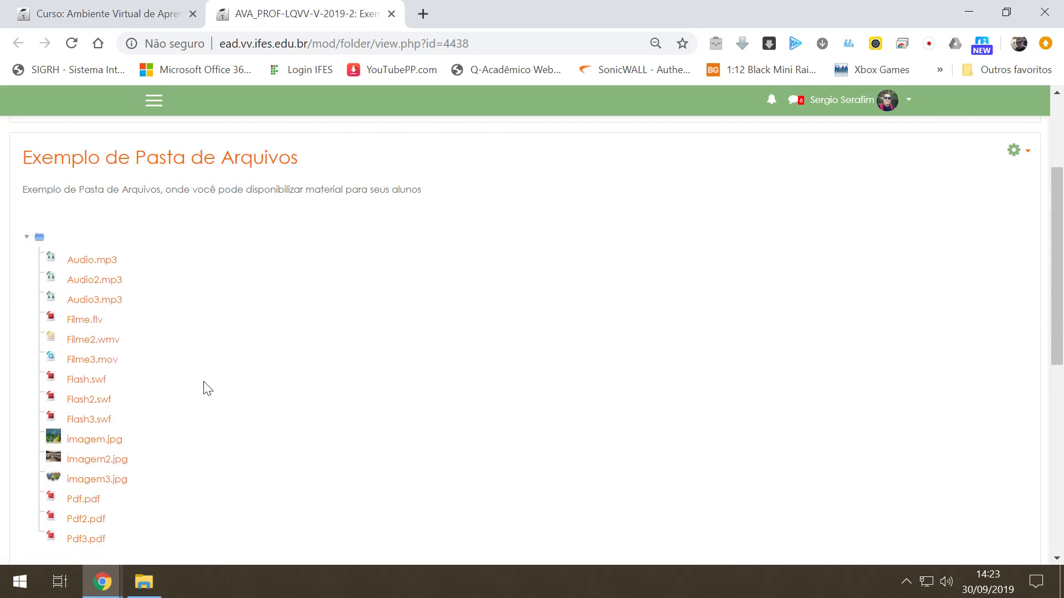
{"action": "scroll", "coordinate": [205, 388], "scroll_direction": "down", "scroll_amount": 2}
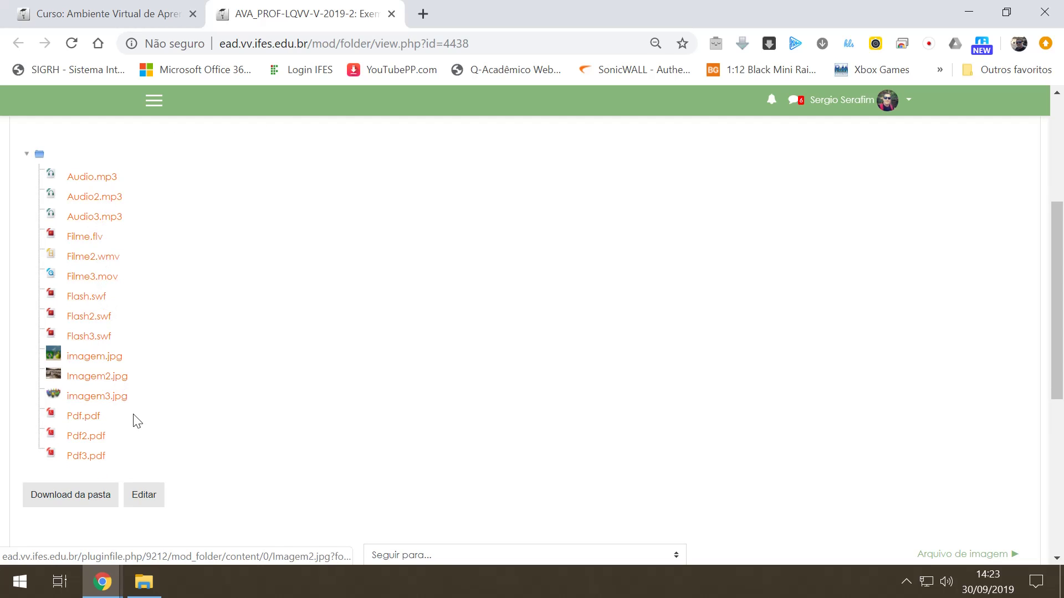
Compare the separate file resources on the course page with the contents of Exemplo de Pasta de Arquivos
{"action": "left_click", "coordinate": [95, 6]}
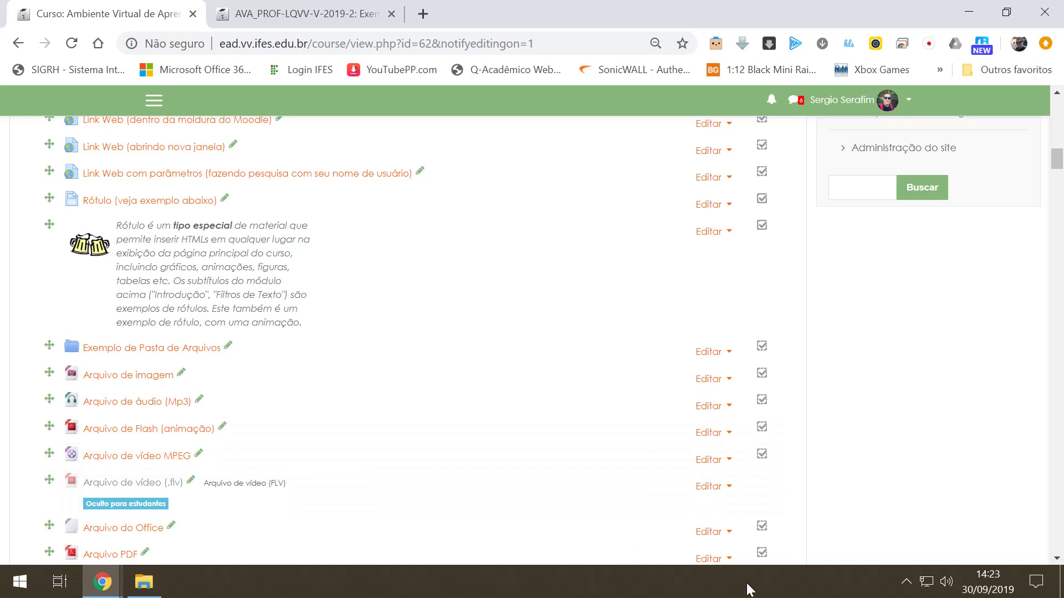
{"action": "scroll", "coordinate": [553, 419], "scroll_direction": "down", "scroll_amount": 2}
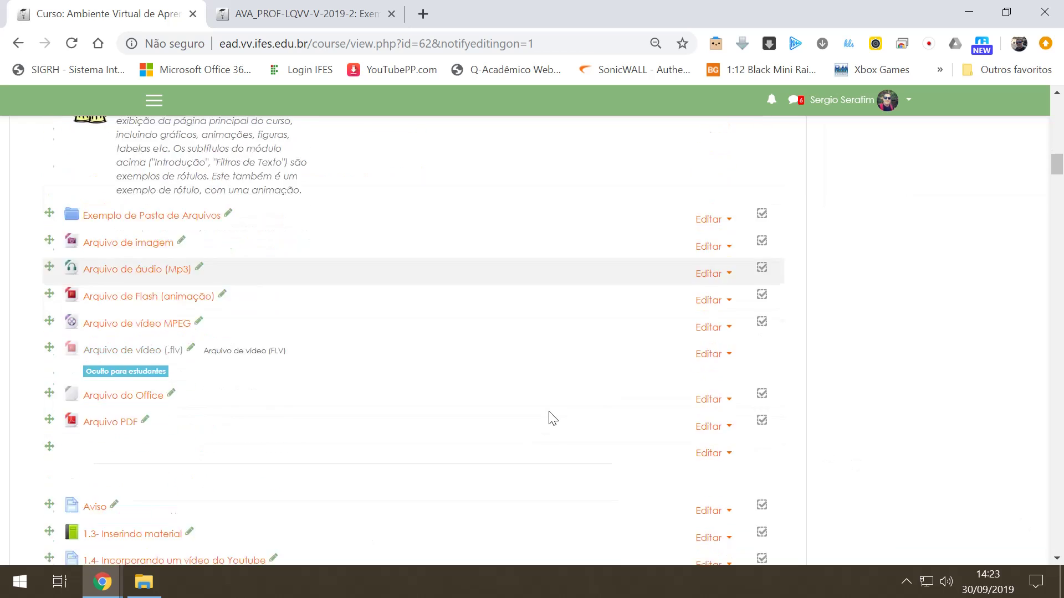
{"action": "scroll", "coordinate": [548, 418], "scroll_direction": "down", "scroll_amount": 5}
{"action": "scroll", "coordinate": [548, 418], "scroll_direction": "up", "scroll_amount": 9}
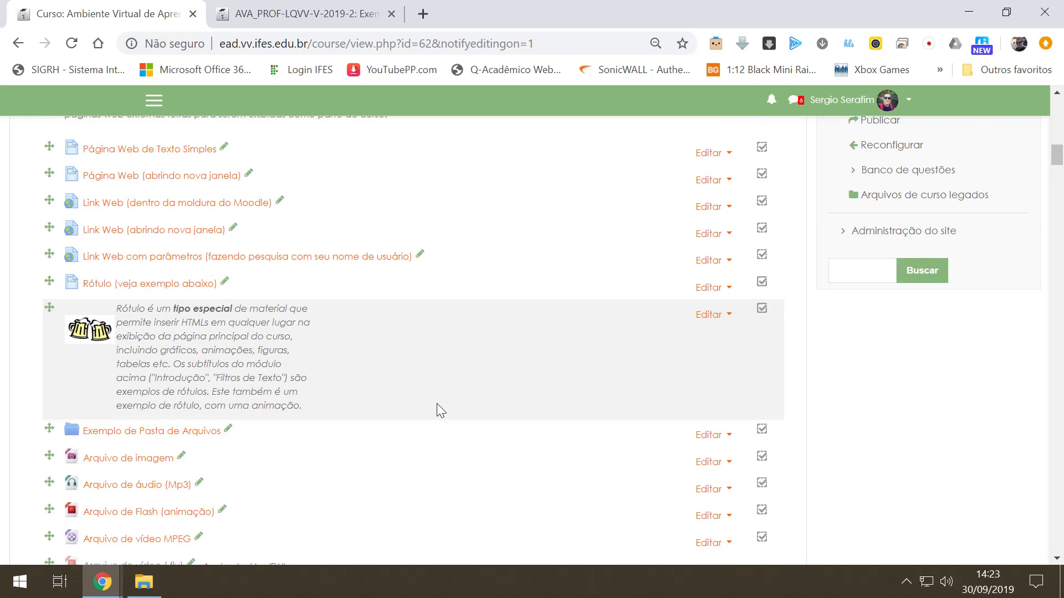
{"action": "left_click", "coordinate": [282, 20]}
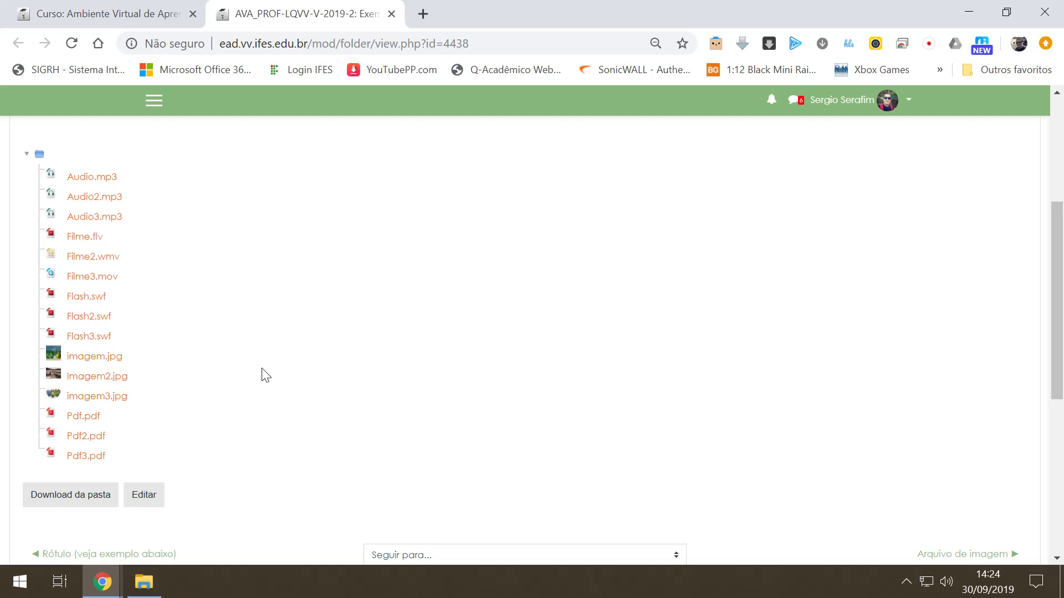
{"action": "left_click", "coordinate": [86, 16]}
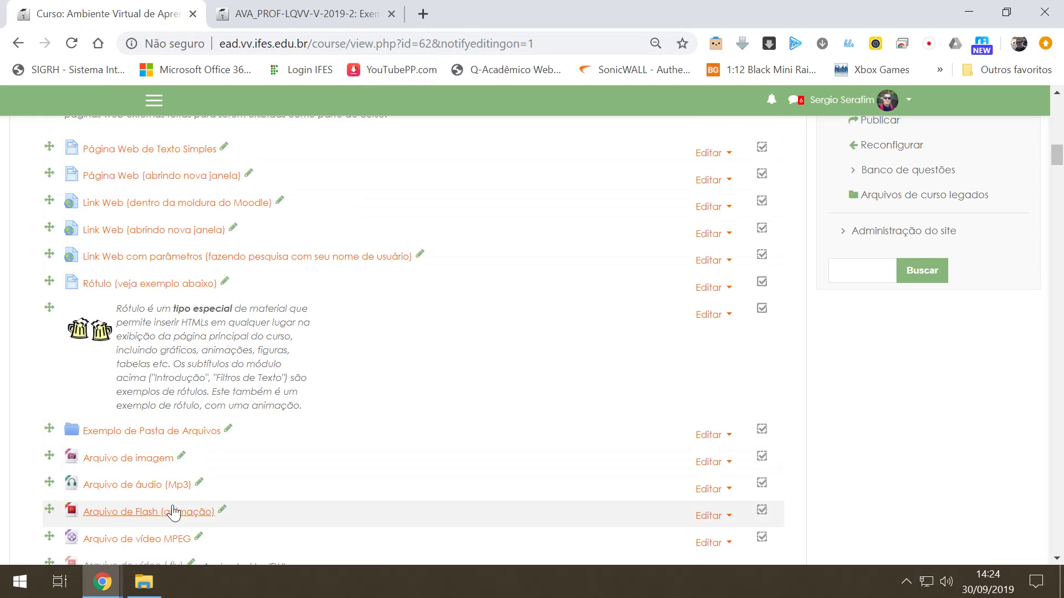
Open the files of Exemplo de Pasta de Arquivos for editing and highlight the maximum size allowed for new files
{"action": "left_click", "coordinate": [205, 434]}
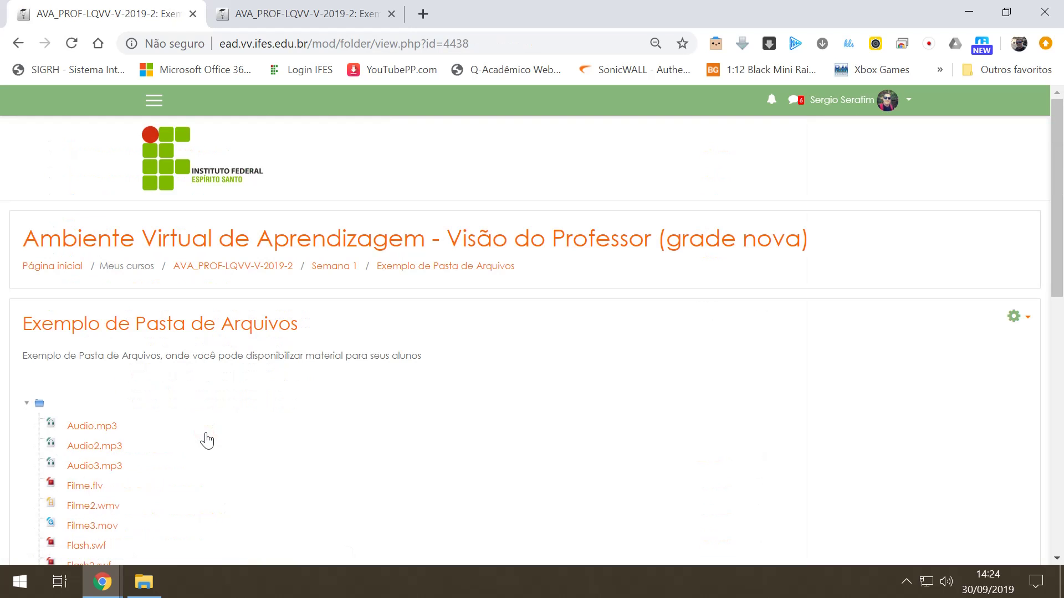
{"action": "scroll", "coordinate": [230, 438], "scroll_direction": "down", "scroll_amount": 5}
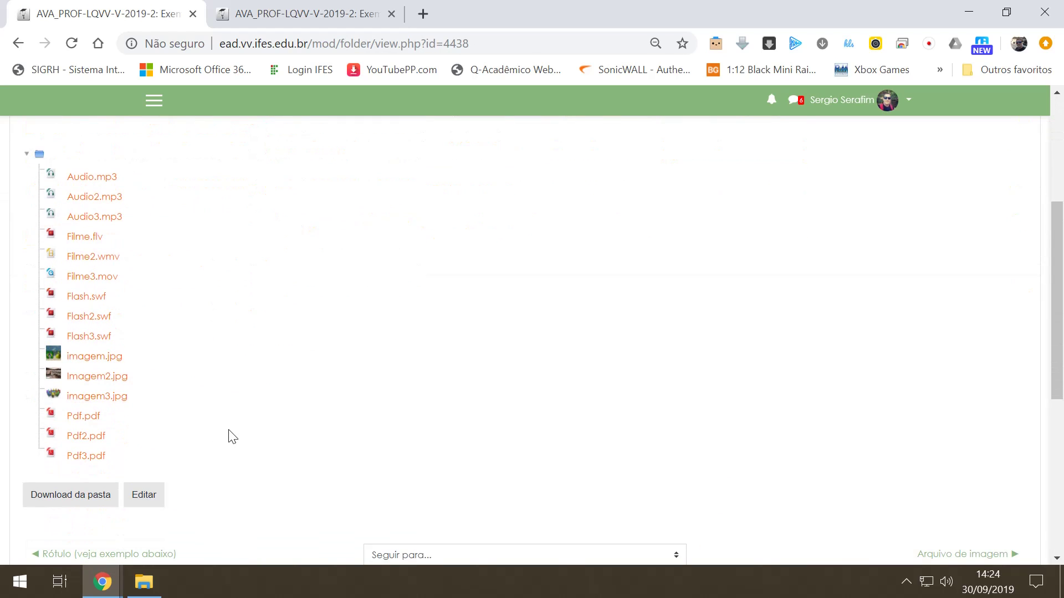
{"action": "left_click", "coordinate": [158, 501]}
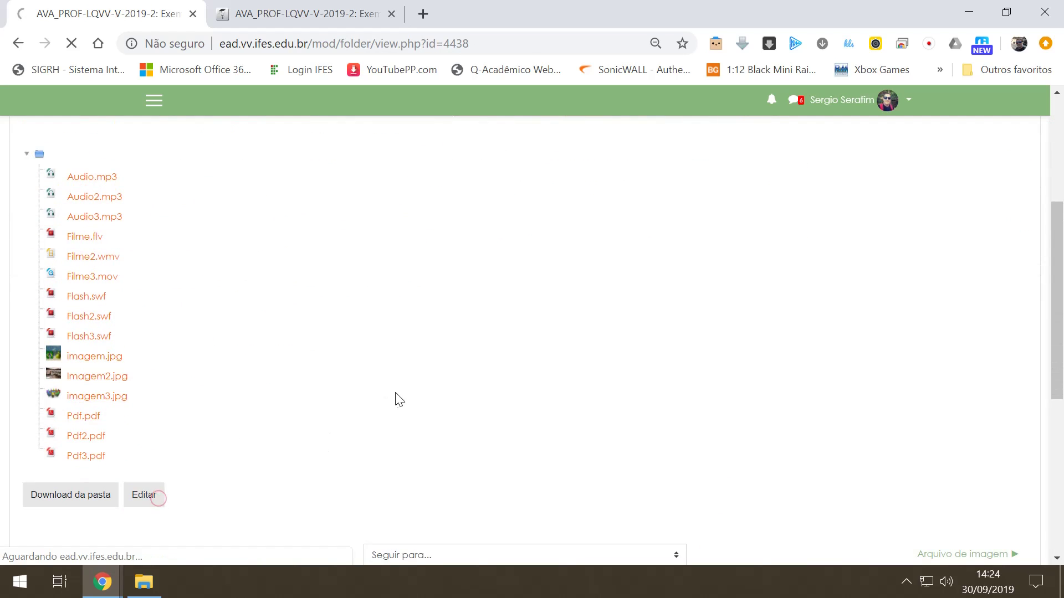
{"action": "scroll", "coordinate": [483, 366], "scroll_direction": "down", "scroll_amount": 5}
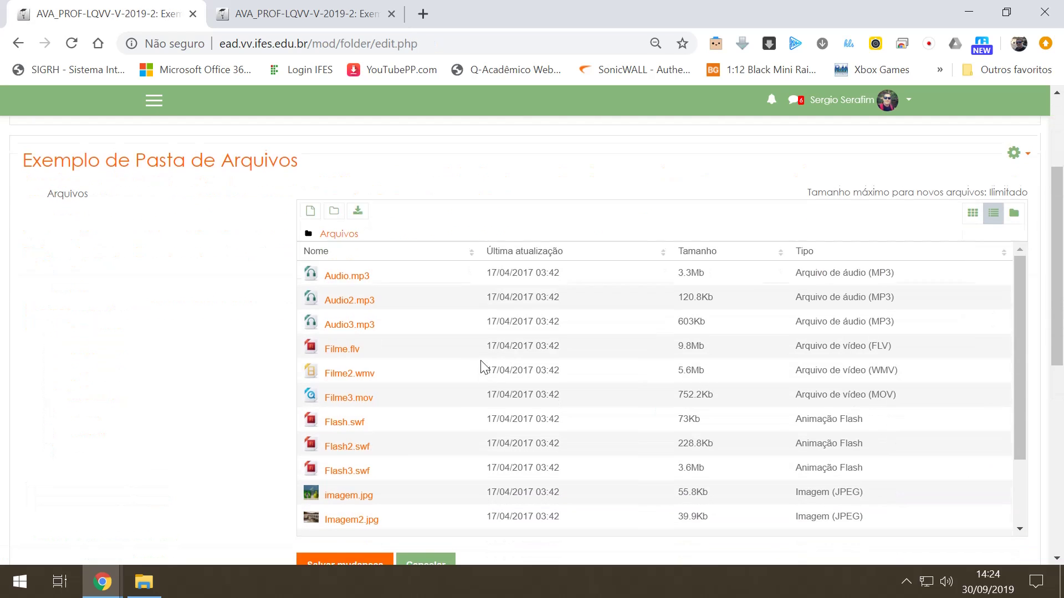
{"action": "scroll", "coordinate": [484, 366], "scroll_direction": "up", "scroll_amount": 3}
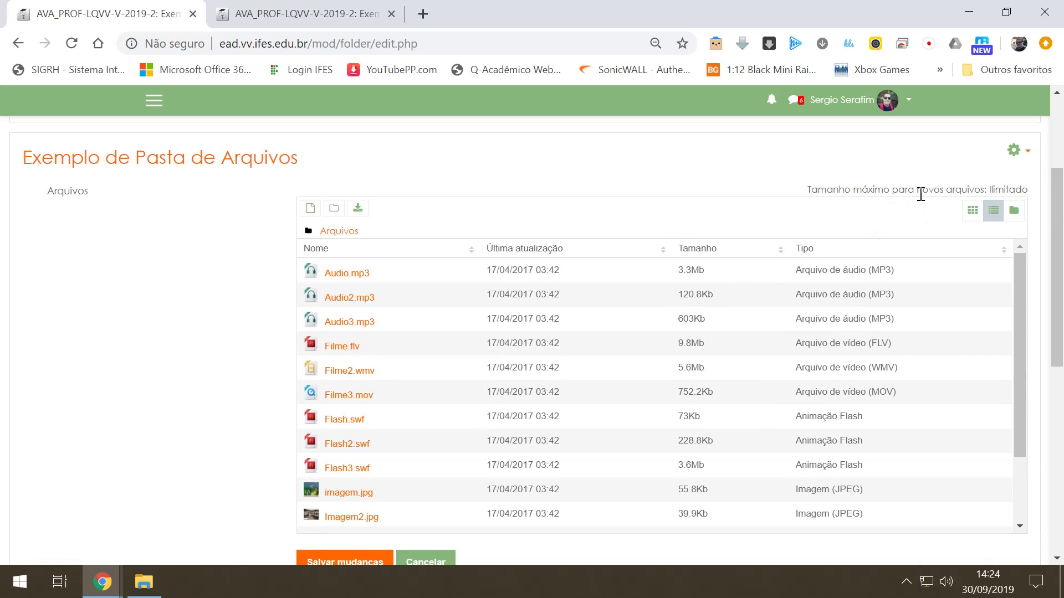
{"action": "double_click", "coordinate": [998, 190]}
{"action": "scroll", "coordinate": [137, 334], "scroll_direction": "up", "scroll_amount": 3}
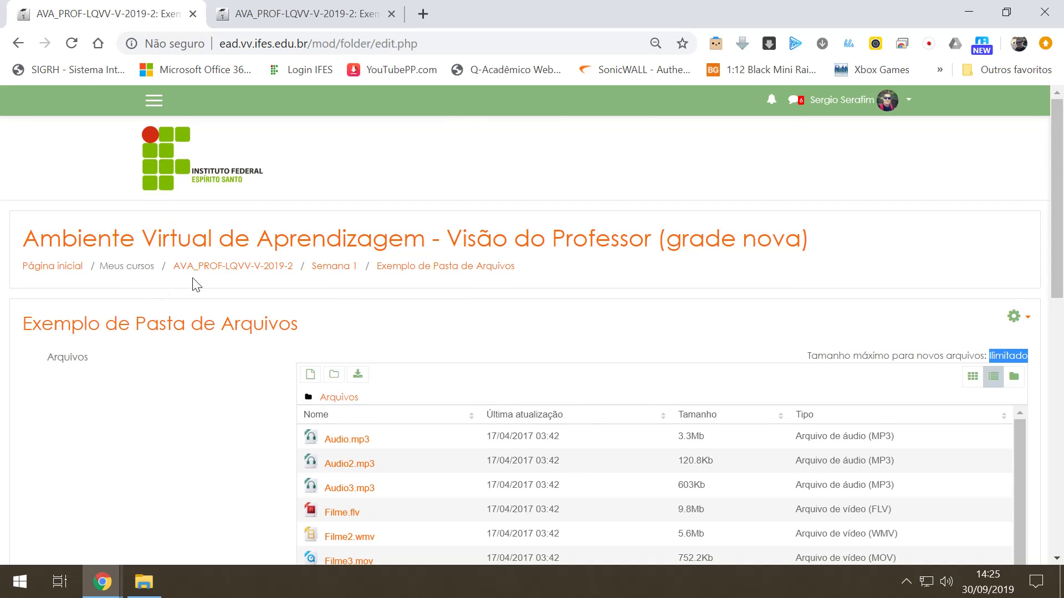
Leave the folder's file editing, close the duplicate folder tab, and return to the course AVA_PROF-LQVV-V-2019-2
{"action": "left_click", "coordinate": [308, 16]}
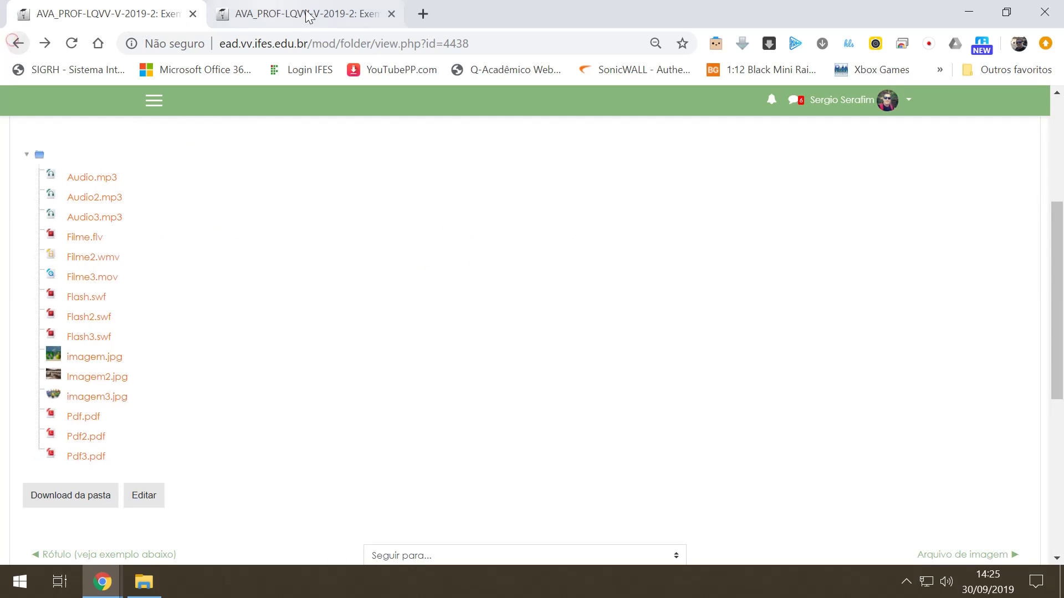
{"action": "left_click", "coordinate": [393, 14]}
{"action": "scroll", "coordinate": [111, 191], "scroll_direction": "up", "scroll_amount": 1}
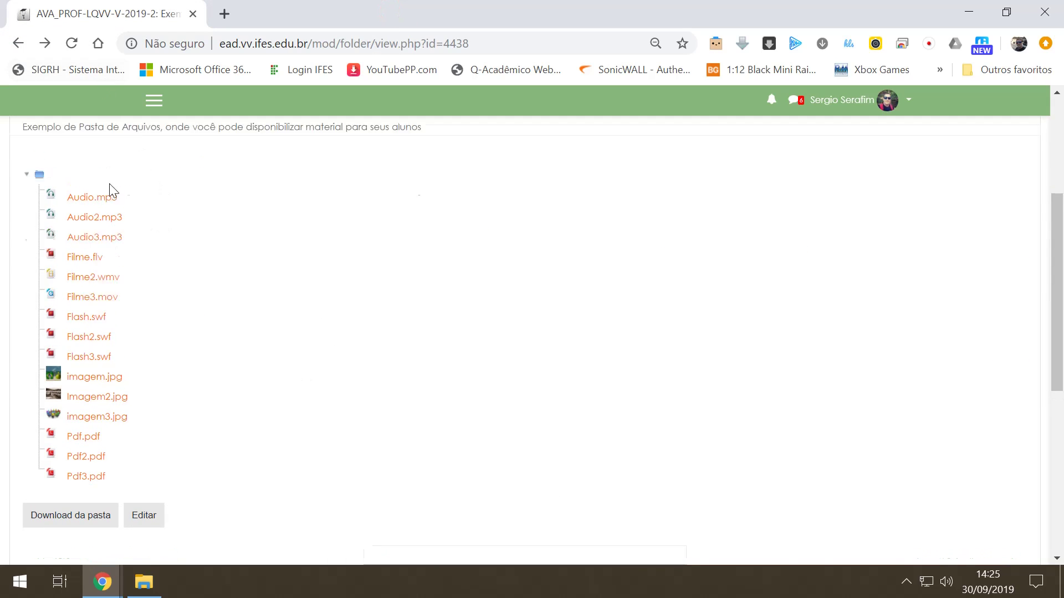
{"action": "scroll", "coordinate": [110, 190], "scroll_direction": "up", "scroll_amount": 4}
{"action": "left_click", "coordinate": [231, 267]}
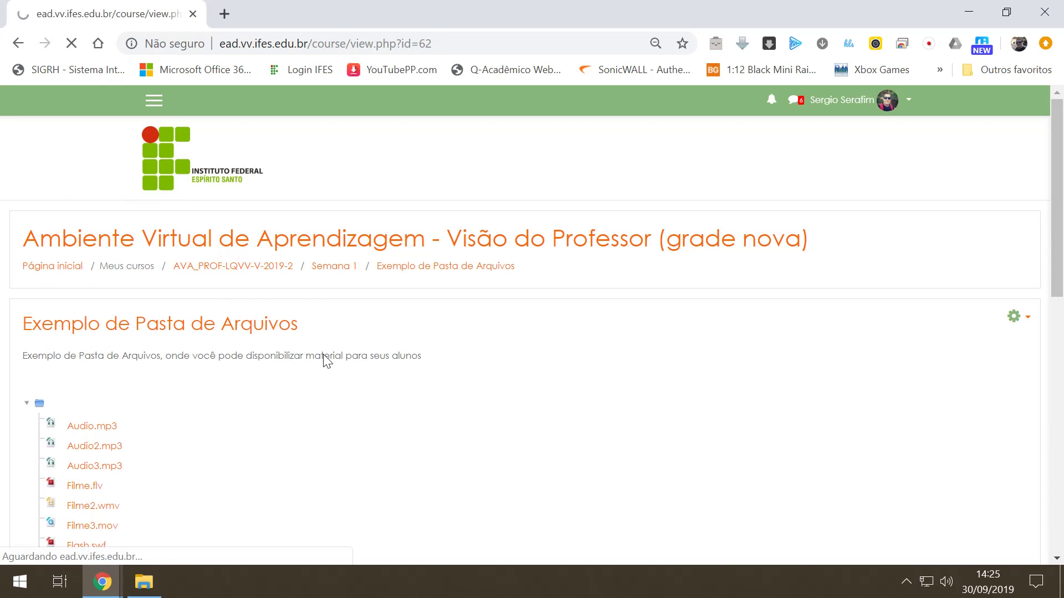
Highlight the individual file resources from Arquivo de imagem to Arquivo PDF, and clear the selection
{"action": "scroll", "coordinate": [327, 361], "scroll_direction": "down", "scroll_amount": 15}
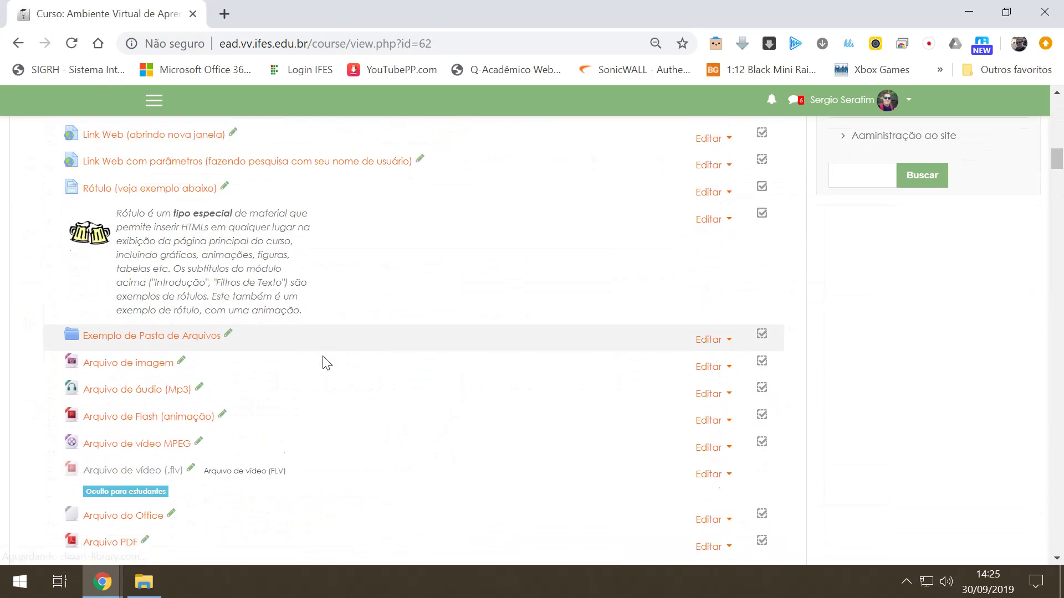
{"action": "scroll", "coordinate": [327, 363], "scroll_direction": "down", "scroll_amount": 1}
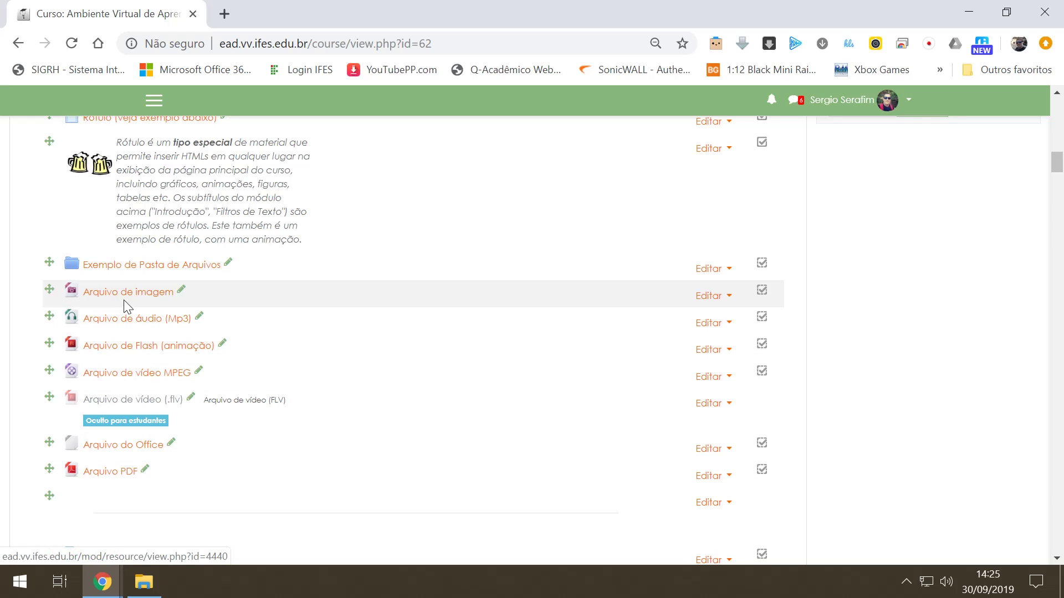
{"action": "left_click_drag", "start_coordinate": [31, 298], "coordinate": [72, 497]}
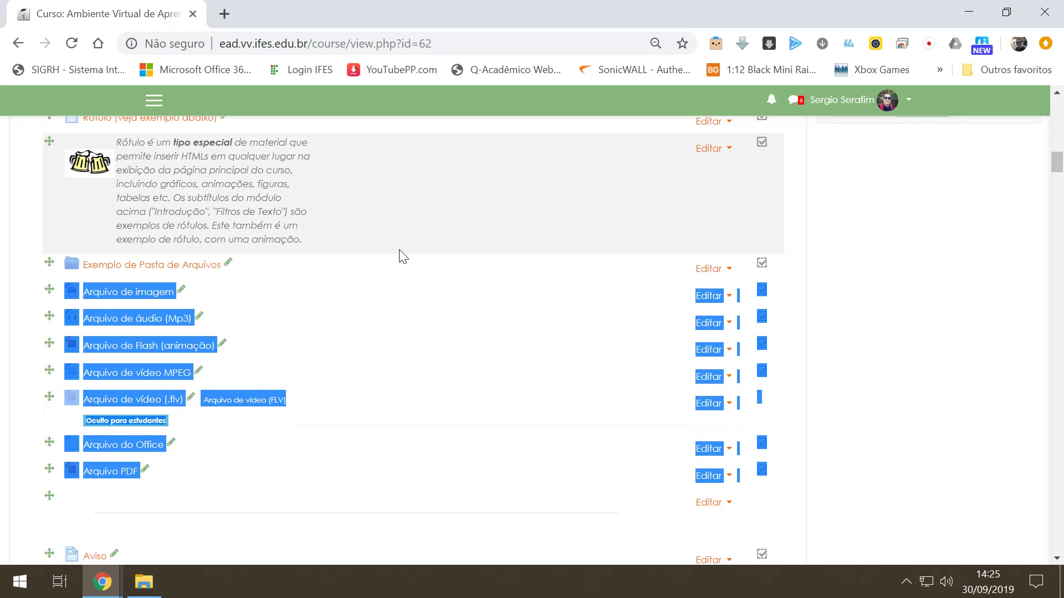
{"action": "left_click", "coordinate": [363, 323]}
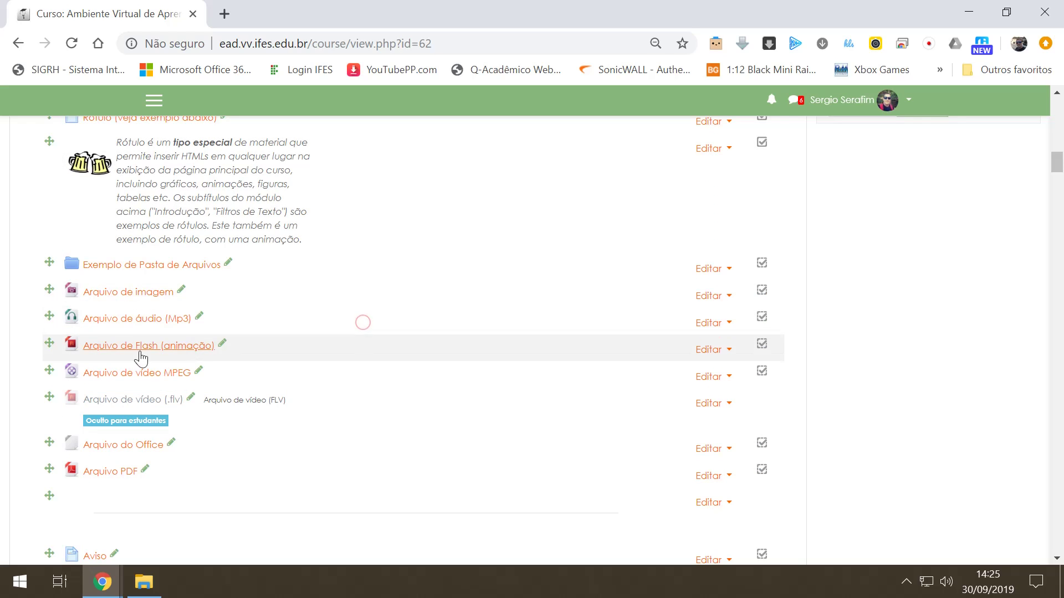
Preview the Arquivo PDF and Arquivo de vídeo MPEG resources, closing each one
{"action": "left_click", "coordinate": [87, 472]}
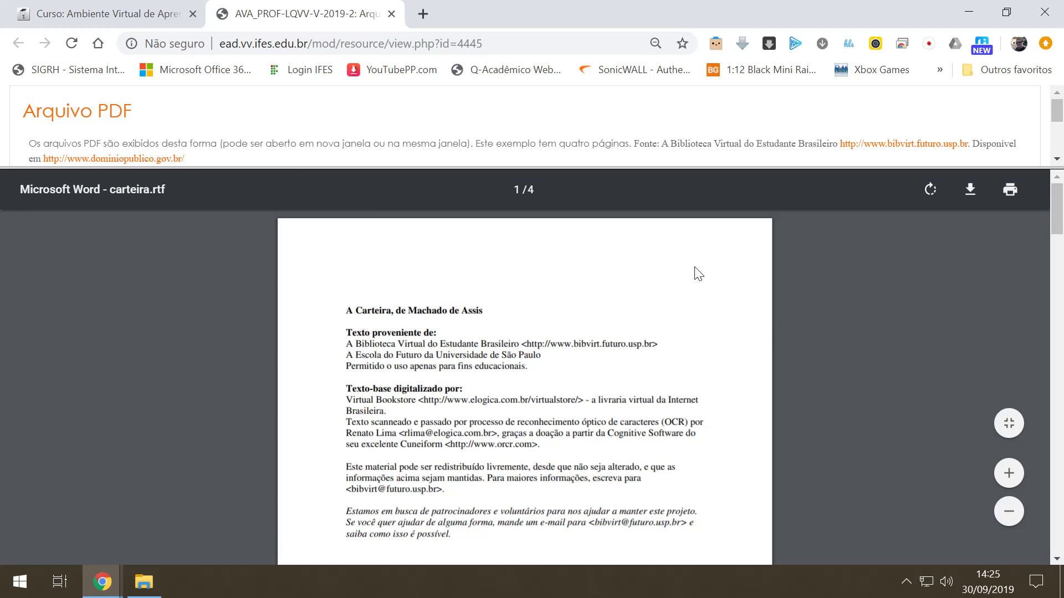
{"action": "key", "text": "ctrl+w"}
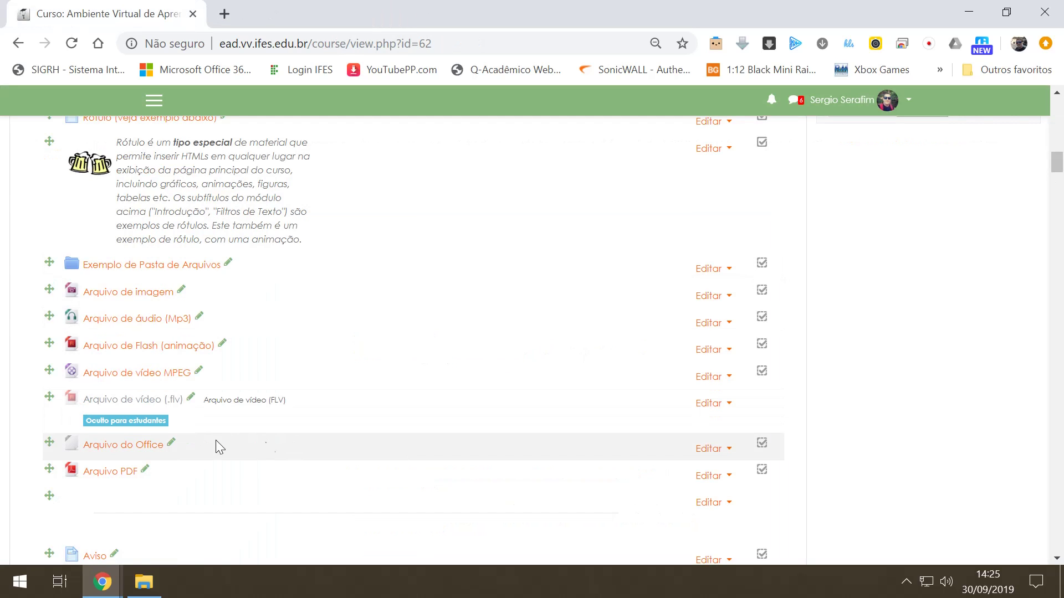
{"action": "left_click", "coordinate": [157, 377]}
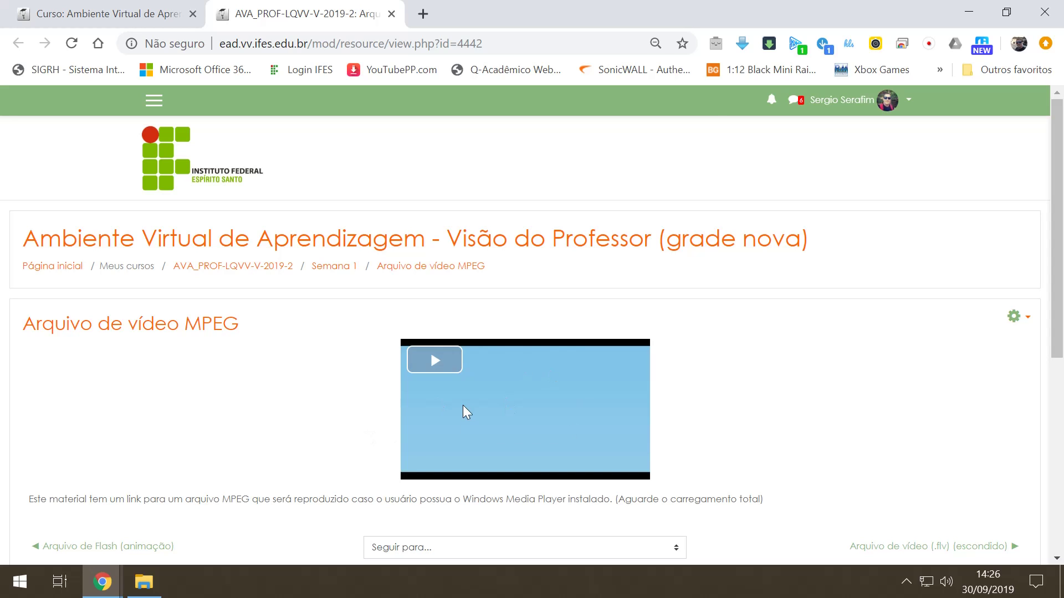
{"action": "key", "text": "ctrl+w"}
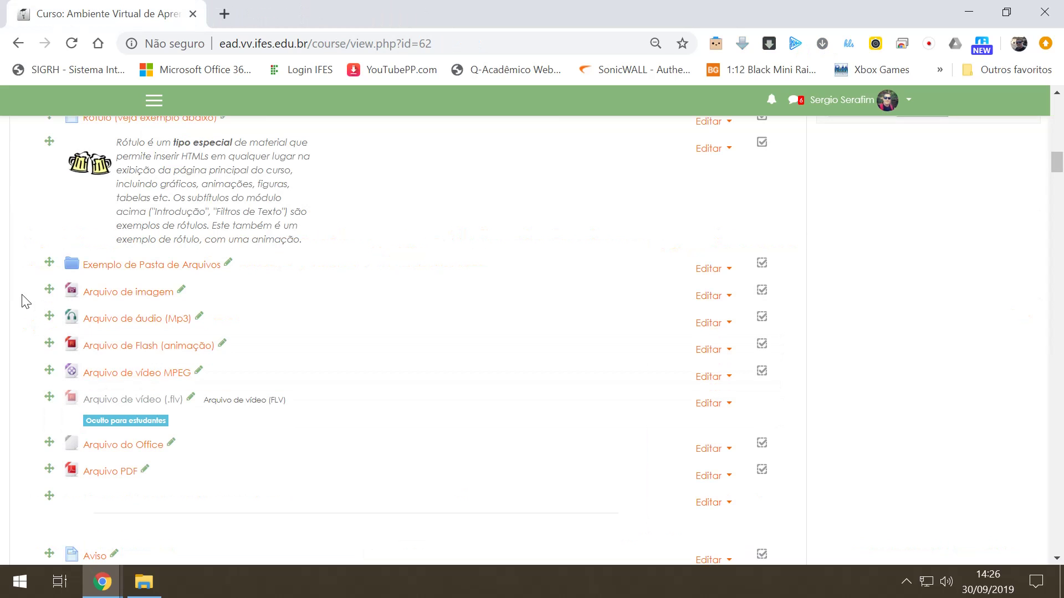
Point out the file resources once more, preview and close Arquivo de áudio (Mp3), and look back over Exemplos de Materiais e Recursos
{"action": "left_click_drag", "start_coordinate": [22, 295], "coordinate": [128, 495]}
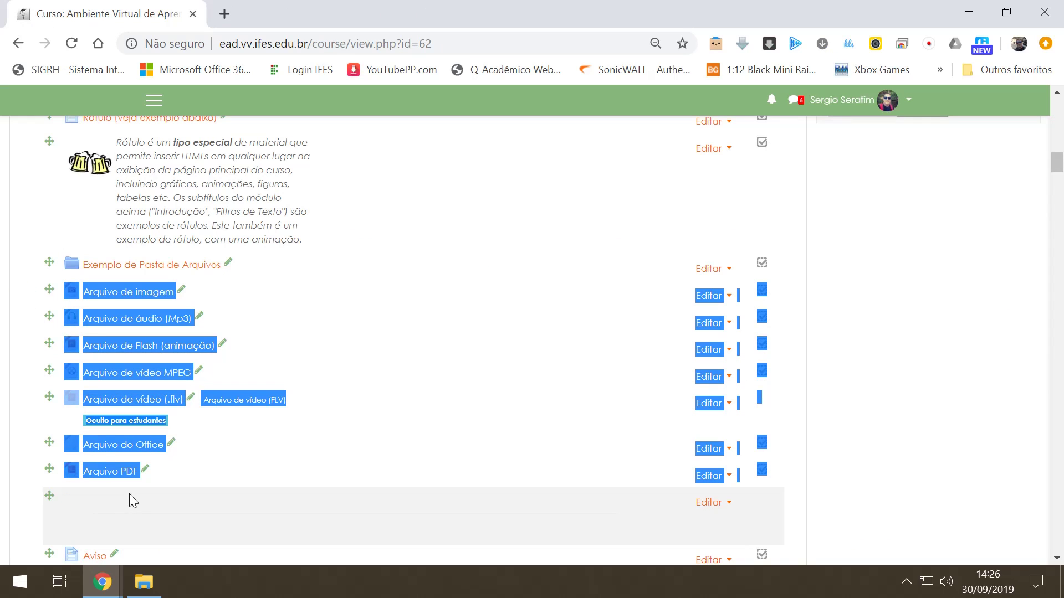
{"action": "left_click", "coordinate": [20, 326]}
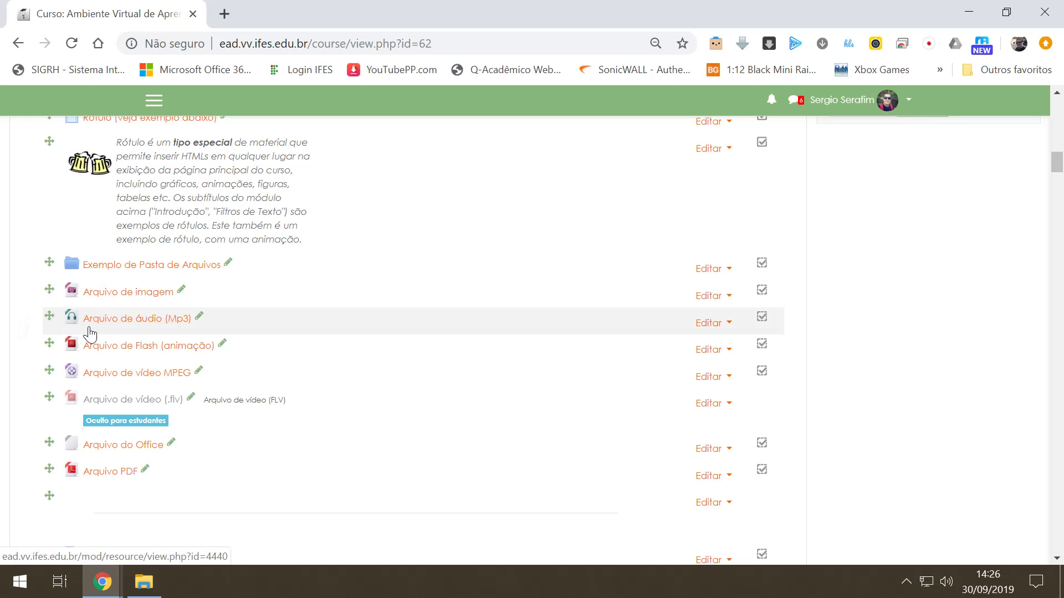
{"action": "left_click", "coordinate": [103, 319]}
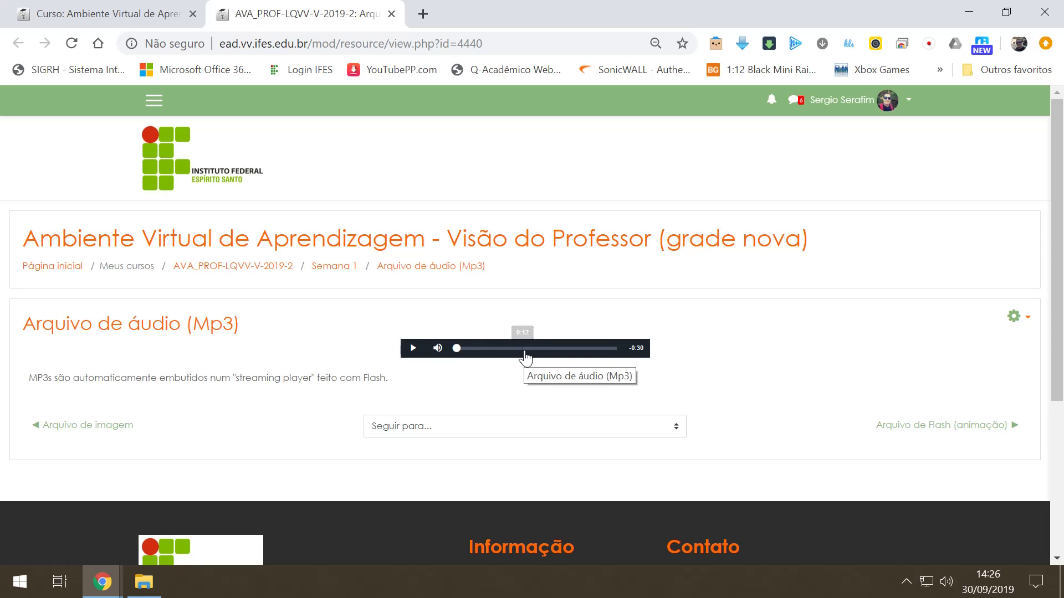
{"action": "key", "text": "ctrl+w"}
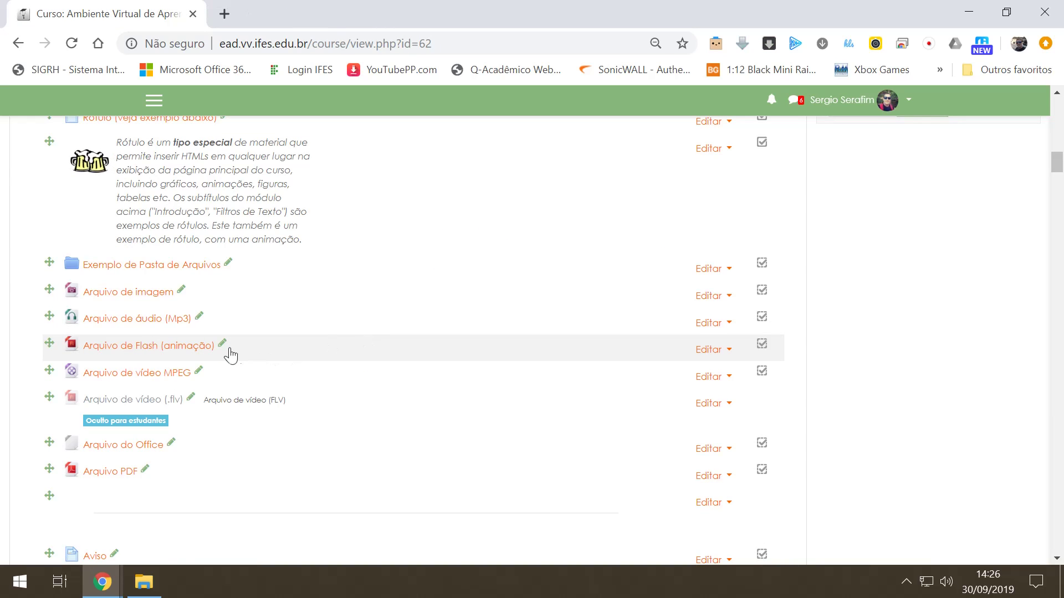
{"action": "scroll", "coordinate": [269, 446], "scroll_direction": "down", "scroll_amount": 4}
{"action": "scroll", "coordinate": [269, 446], "scroll_direction": "up", "scroll_amount": 4}
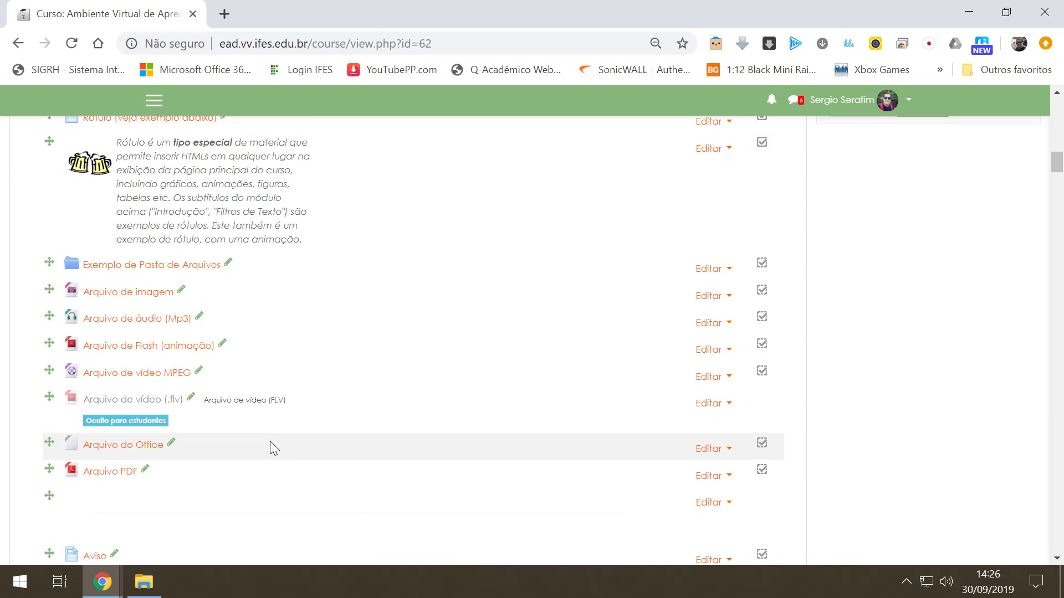
{"action": "scroll", "coordinate": [270, 441], "scroll_direction": "up", "scroll_amount": 4}
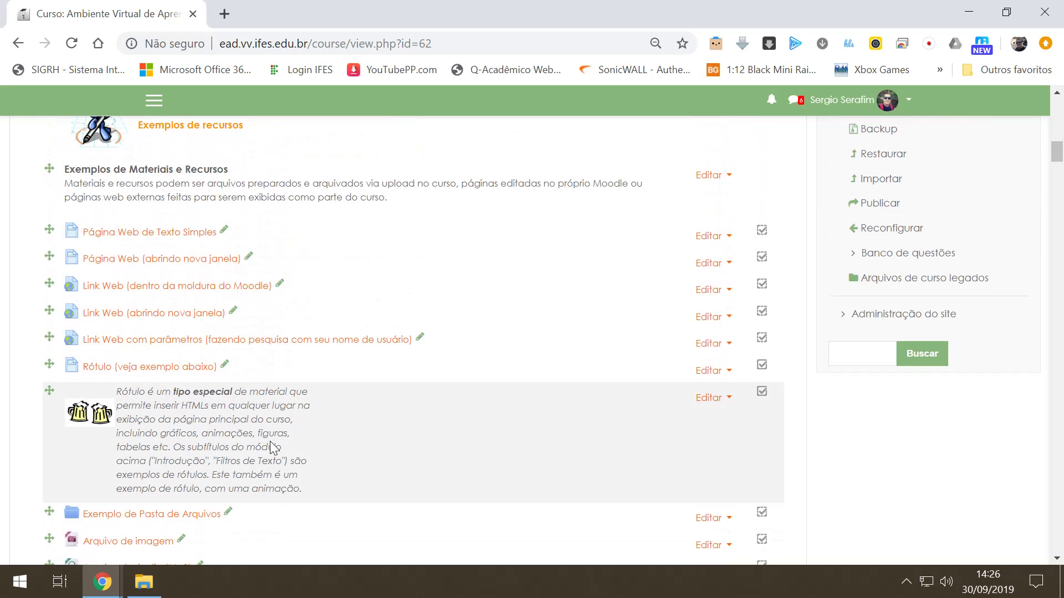